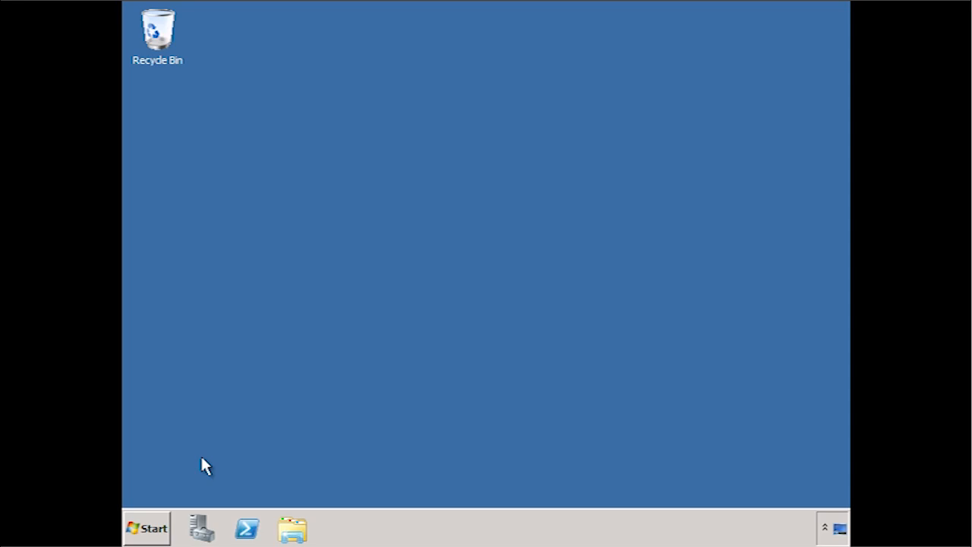
# - Add the Wireless LAN Service feature through Server Manager's Add Features Wizard and install it
pyautogui.click(204, 528)
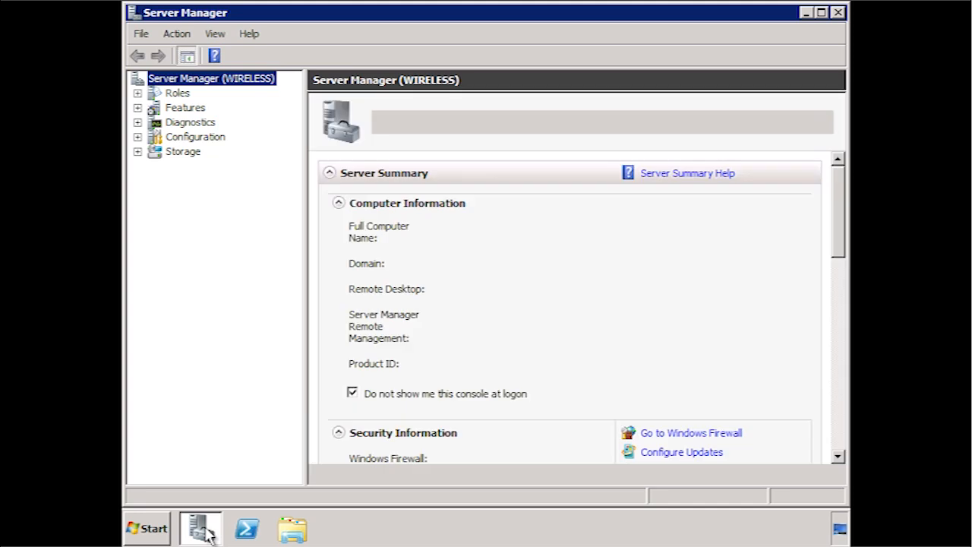
pyautogui.click(190, 110)
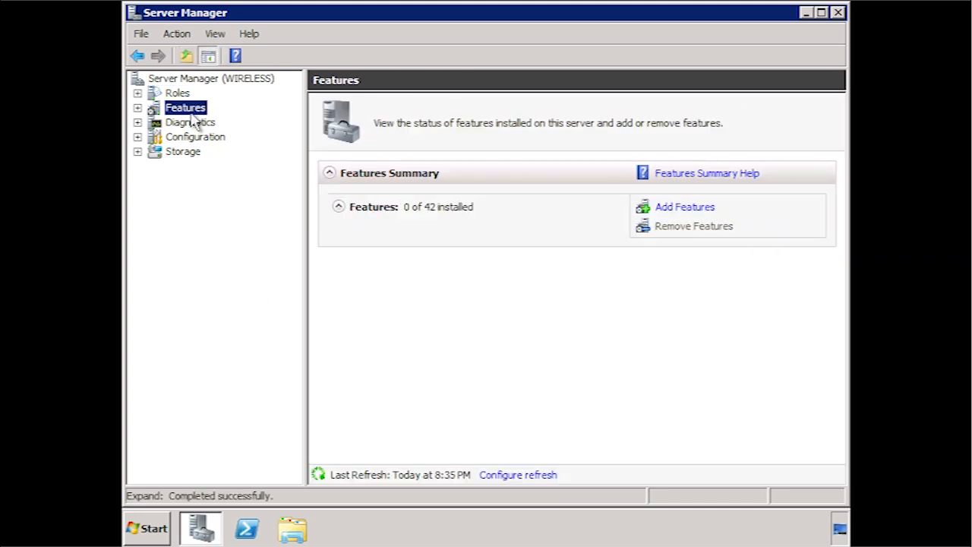
pyautogui.click(714, 214)
pyautogui.click(630, 402)
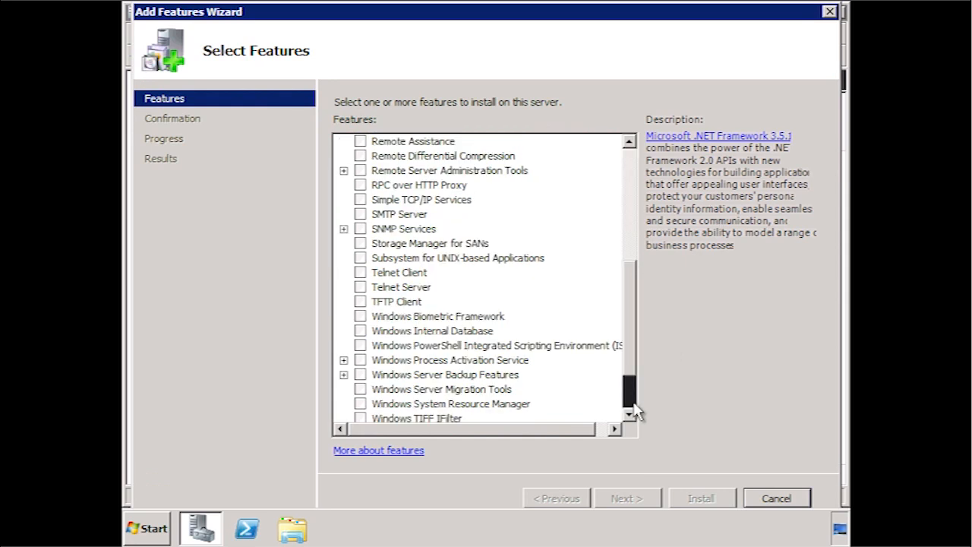
pyautogui.click(629, 402)
pyautogui.click(359, 389)
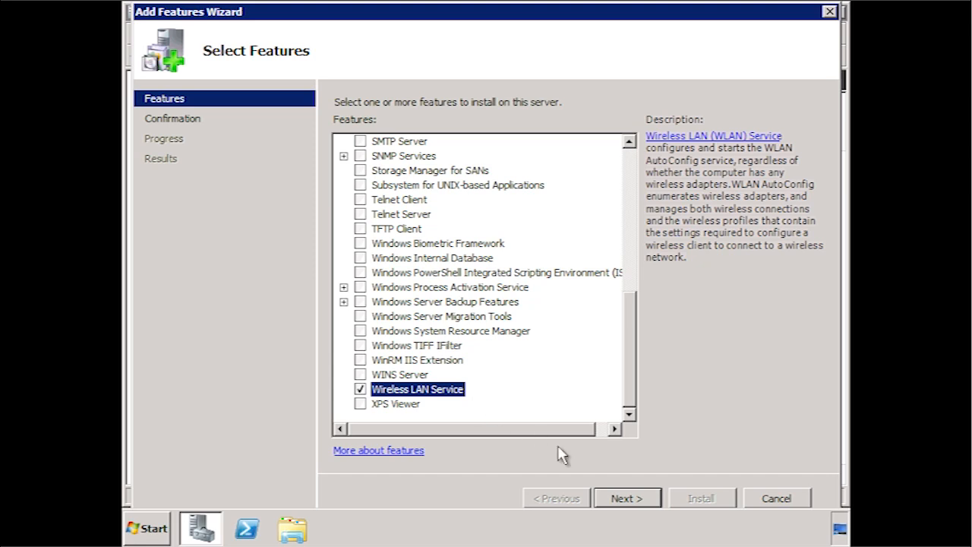
pyautogui.click(637, 498)
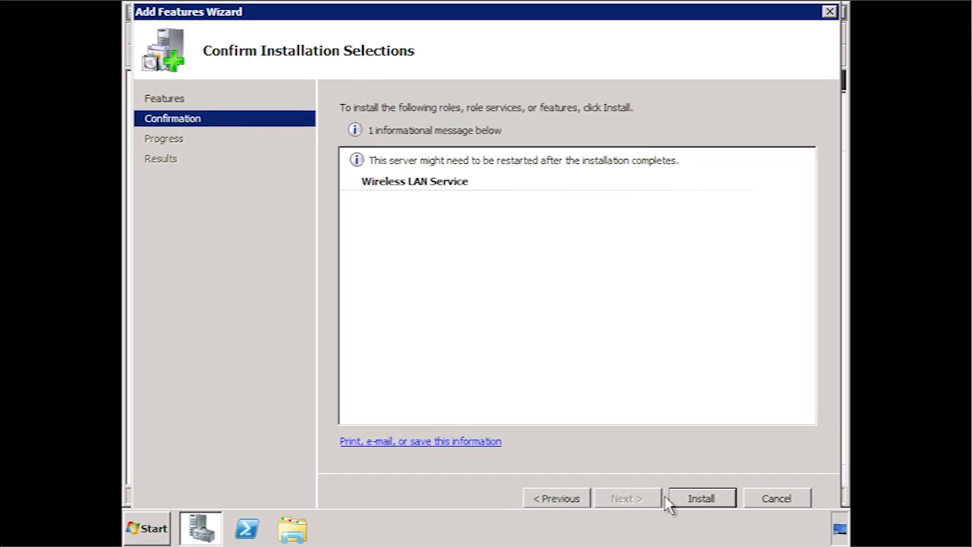
pyautogui.click(725, 505)
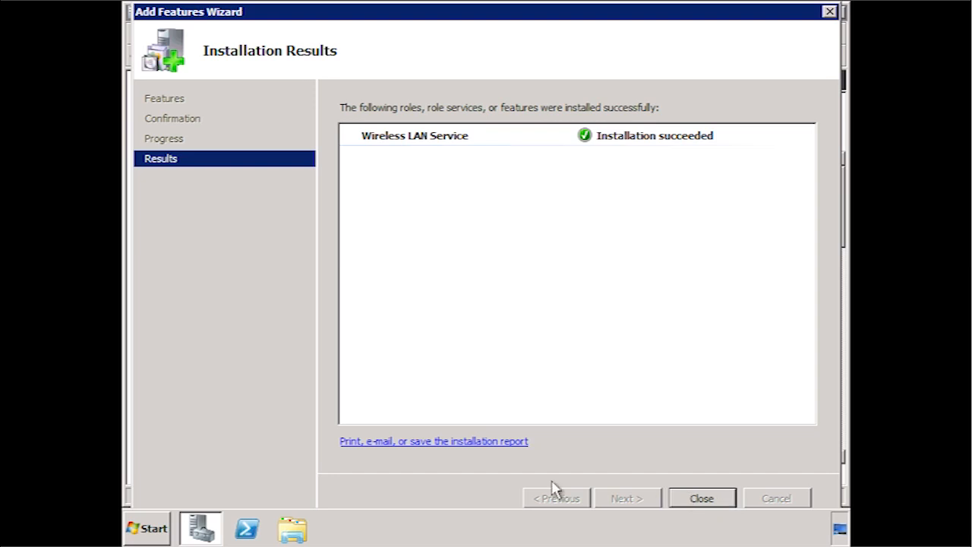
pyautogui.click(150, 526)
# - Check the TP-LINK Wireless N Adapter under Network adapters in Device Manager, then close Computer Management
pyautogui.moveTo(445, 375)
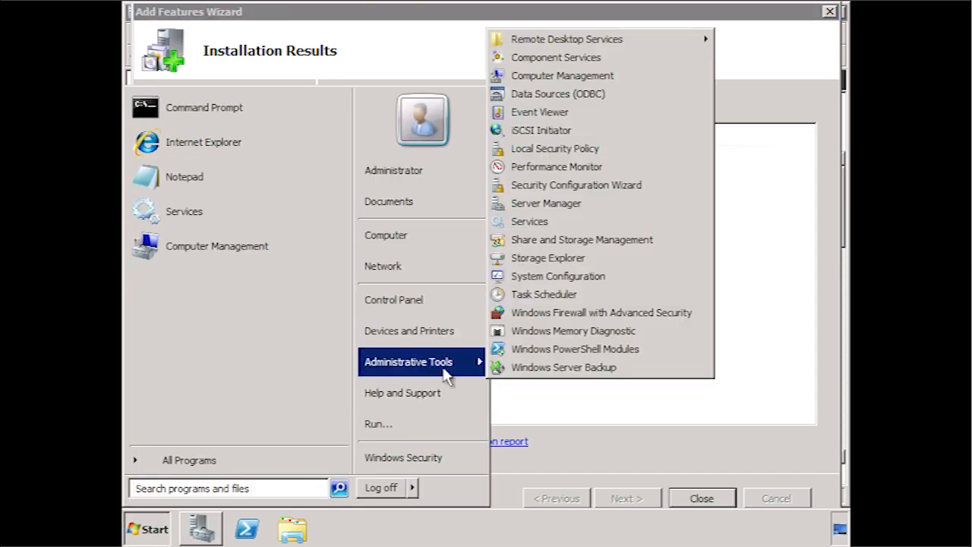
pyautogui.click(654, 78)
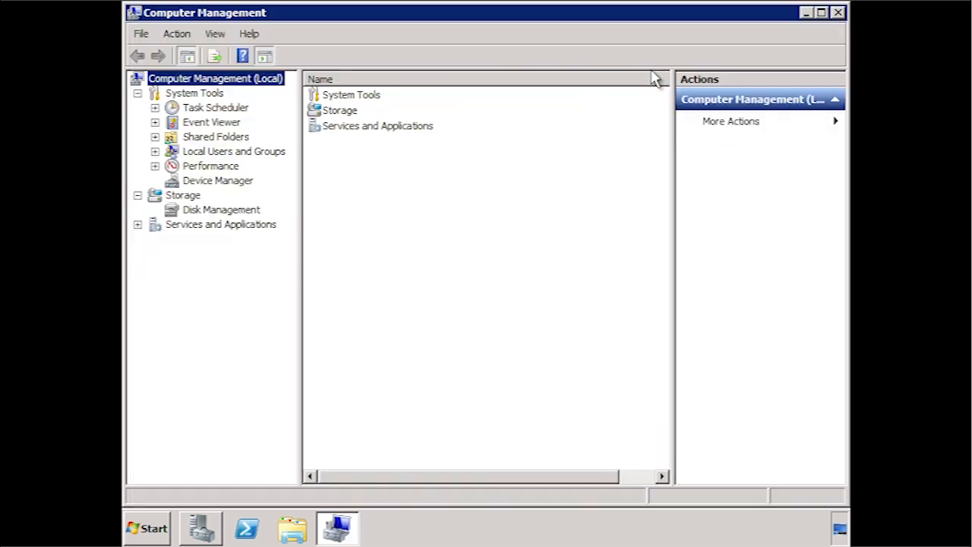
pyautogui.click(213, 182)
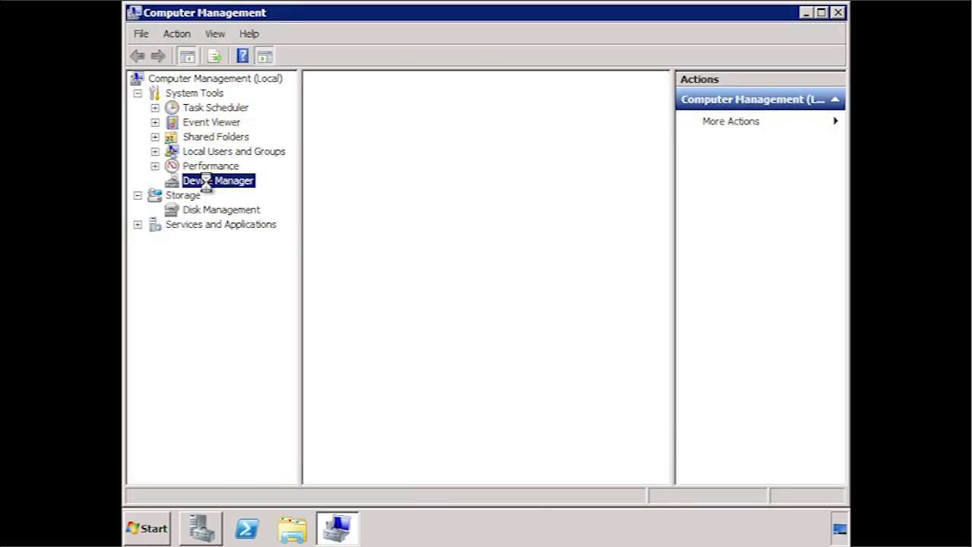
pyautogui.click(381, 271)
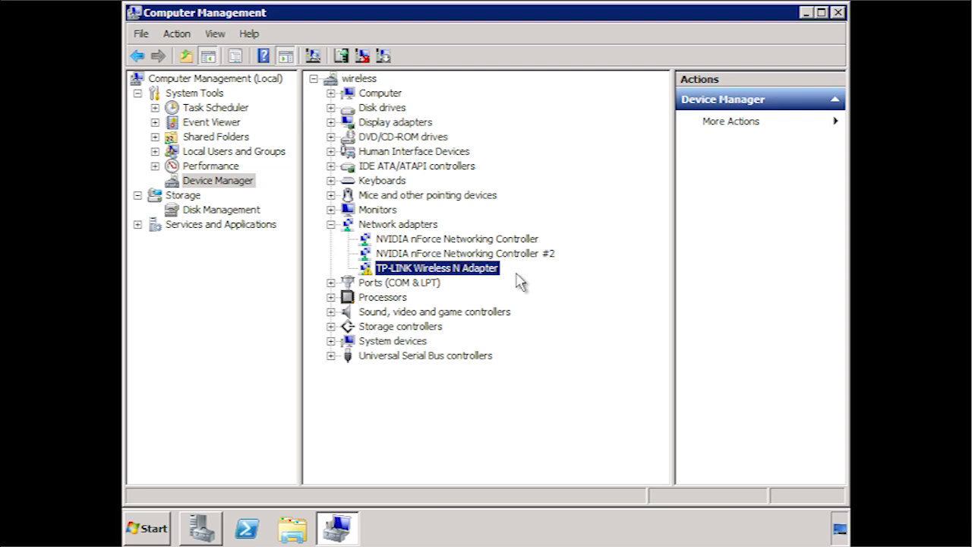
pyautogui.click(837, 12)
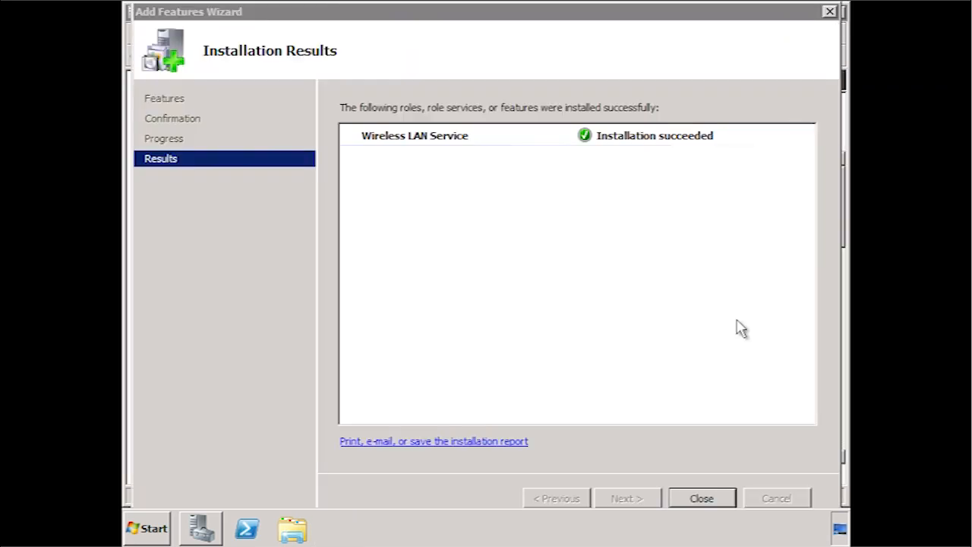
# - Restart for Hardware: Maintenance (Planned) with comment 'Wireless install', then log back on as administrator
pyautogui.click(702, 498)
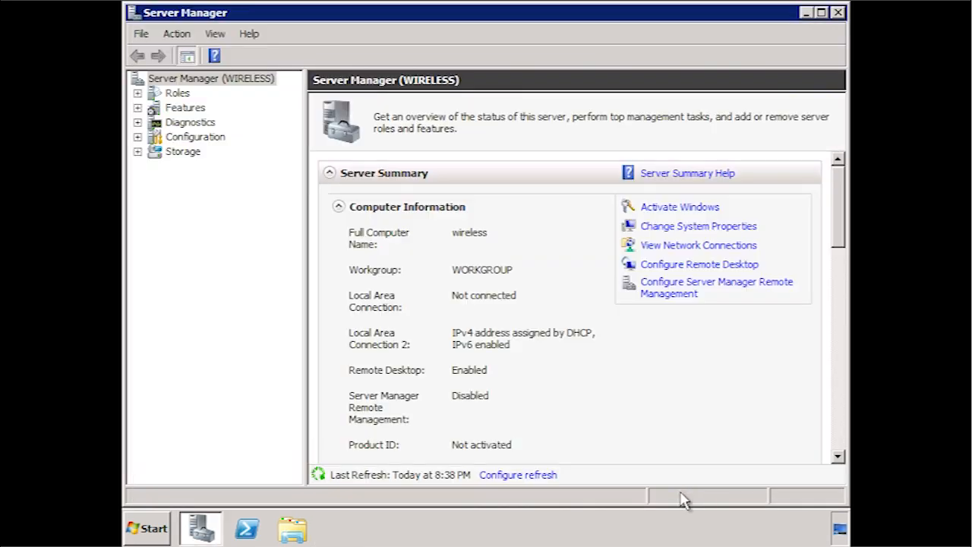
pyautogui.click(150, 527)
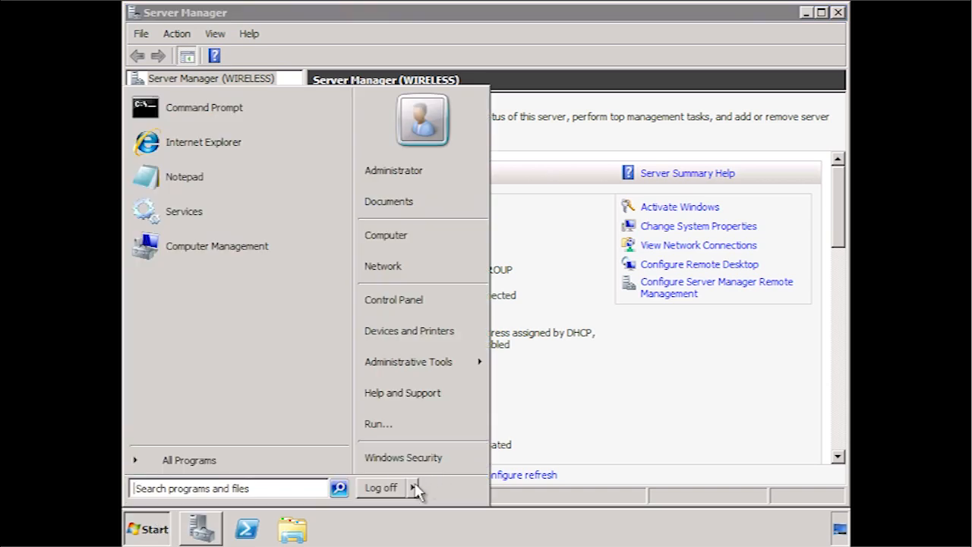
pyautogui.click(414, 487)
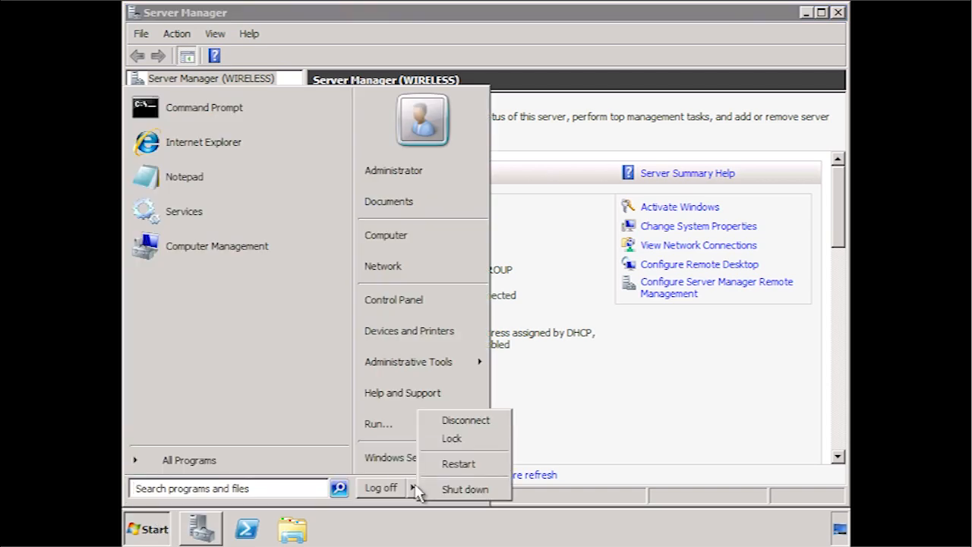
pyautogui.click(459, 464)
pyautogui.click(459, 197)
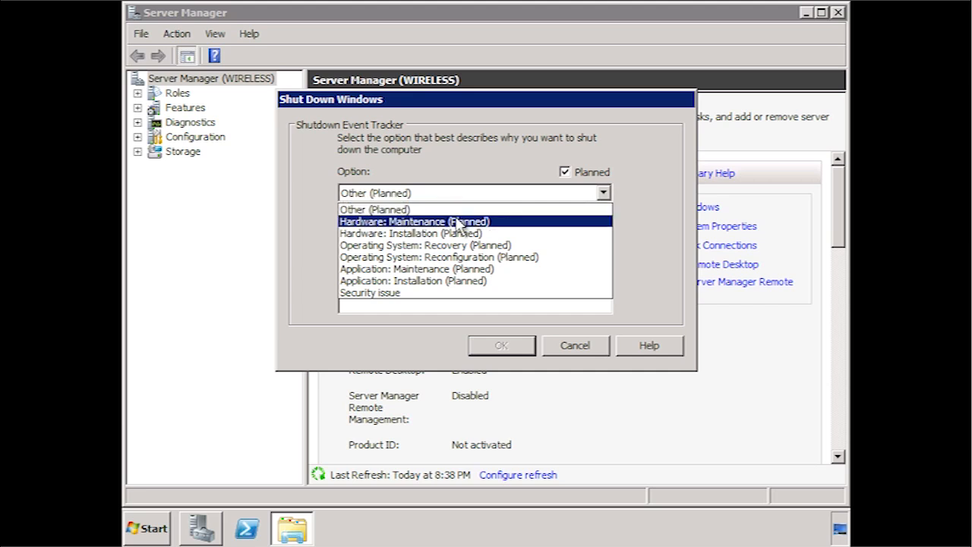
pyautogui.click(458, 221)
pyautogui.click(428, 296)
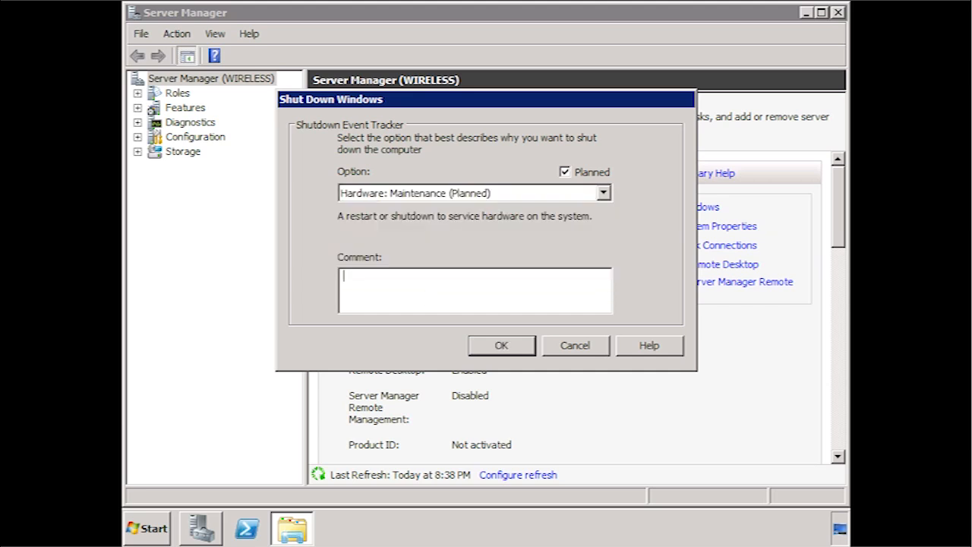
pyautogui.write('Wireless install')
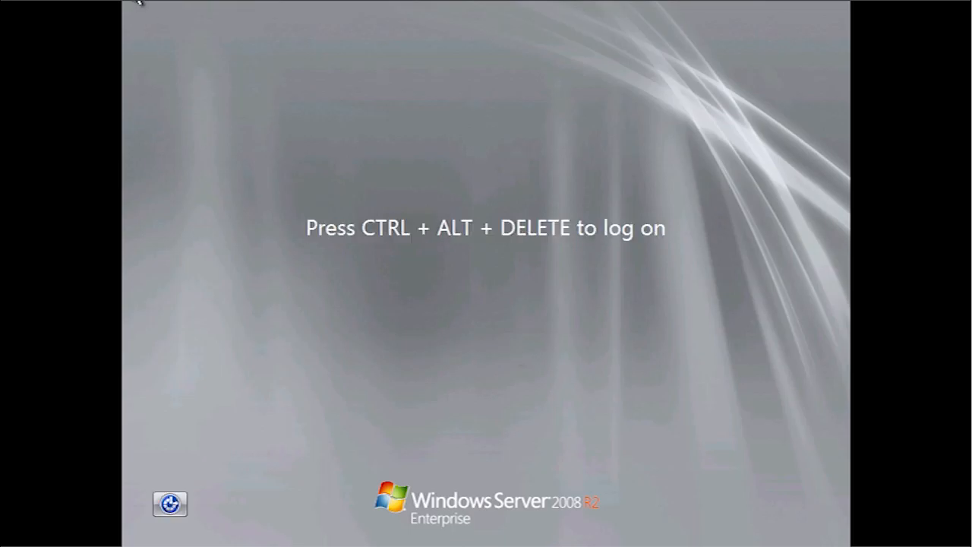
pyautogui.hotkey('ctrl', 'alt', 'Delete')
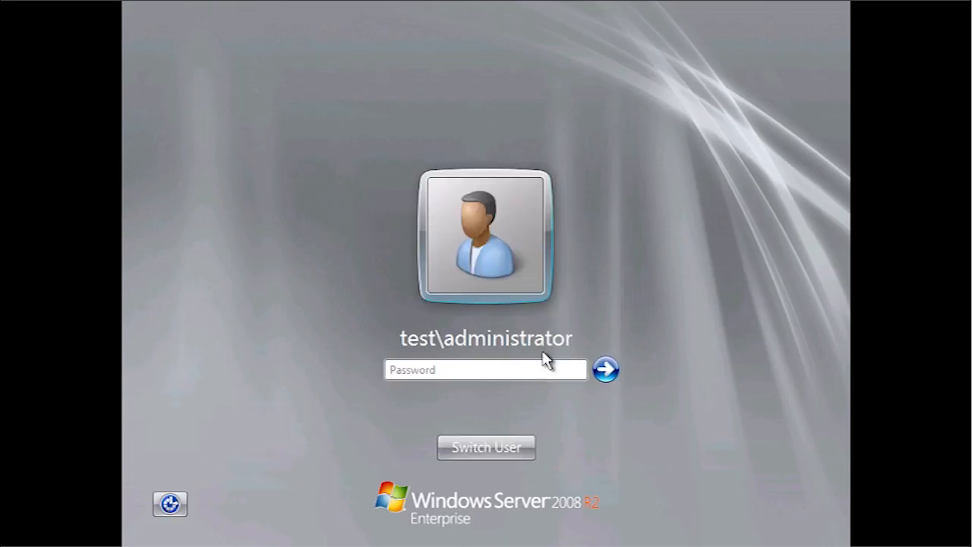
pyautogui.press('Return')
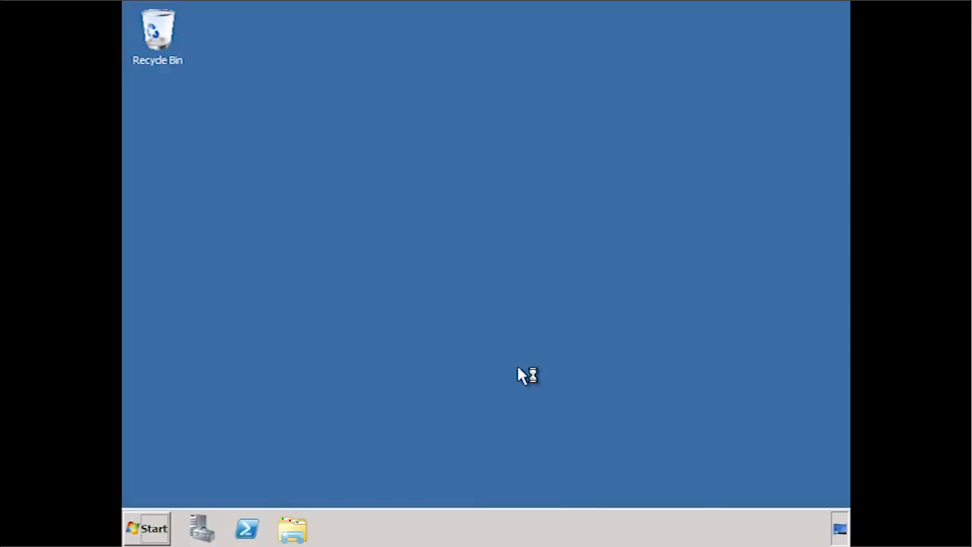
# - From Control Panel's Network and Sharing Center, review nearby wireless networks' signal strength and security type
pyautogui.click(149, 528)
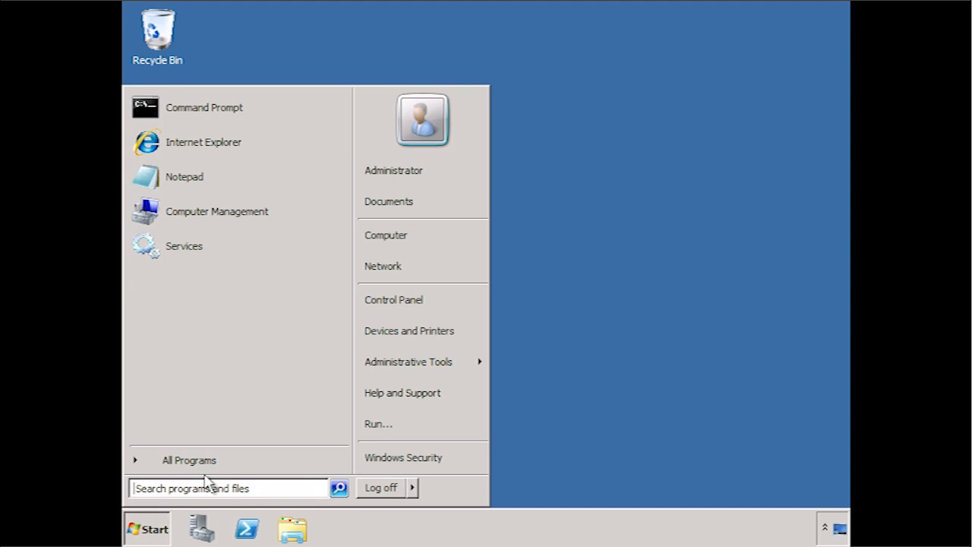
pyautogui.click(448, 297)
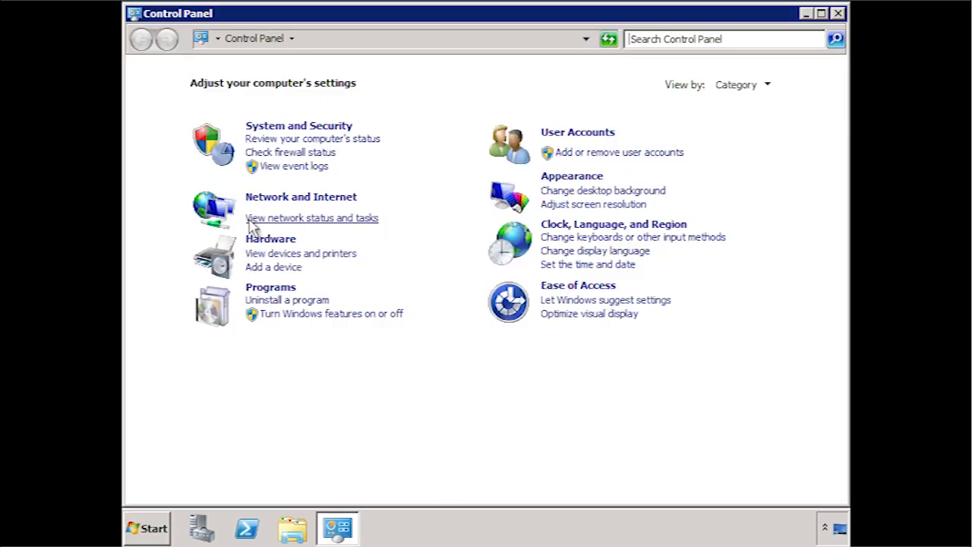
pyautogui.click(375, 220)
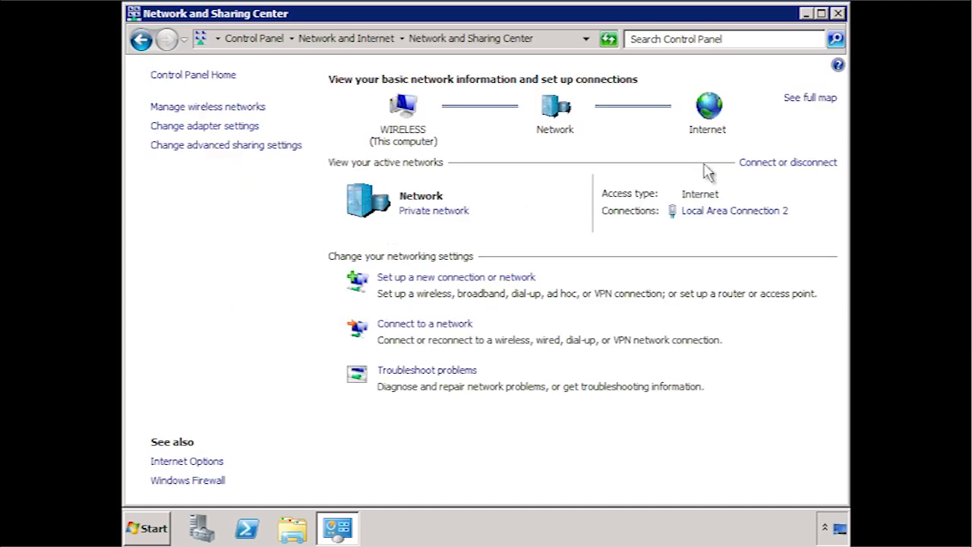
pyautogui.click(803, 166)
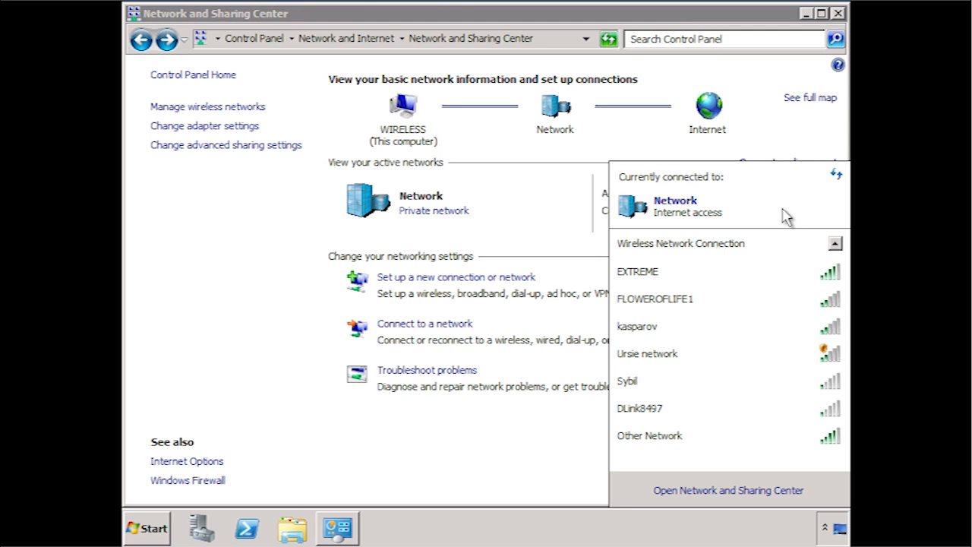
pyautogui.moveTo(744, 343)
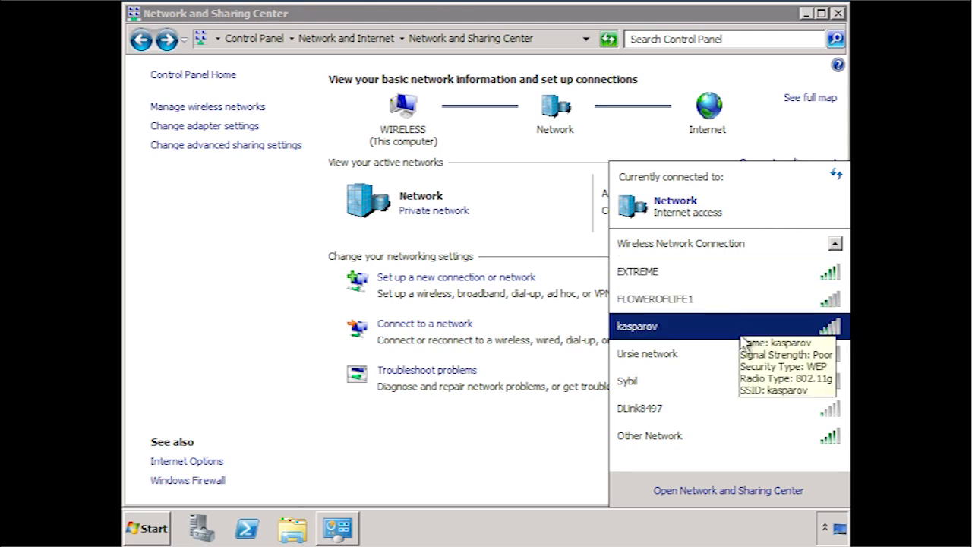
pyautogui.moveTo(744, 362)
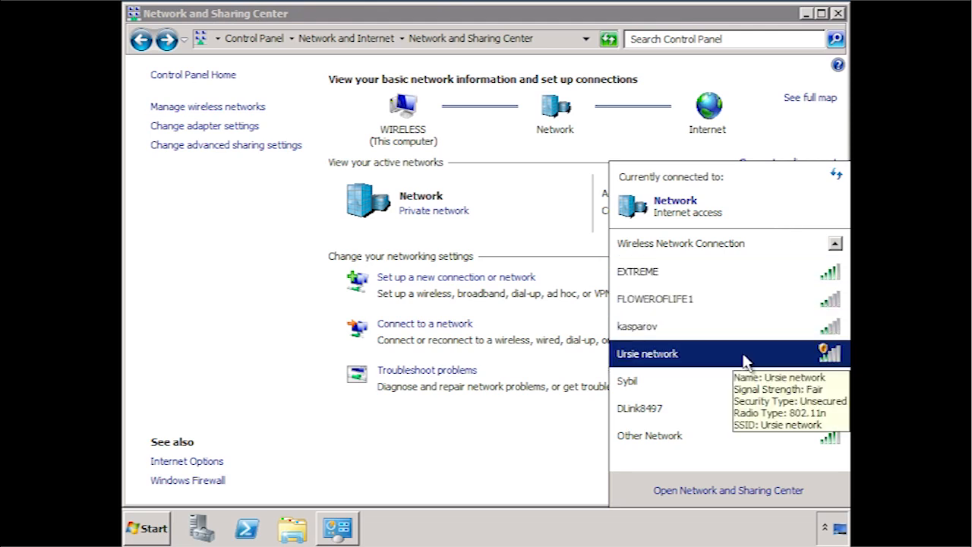
pyautogui.moveTo(747, 281)
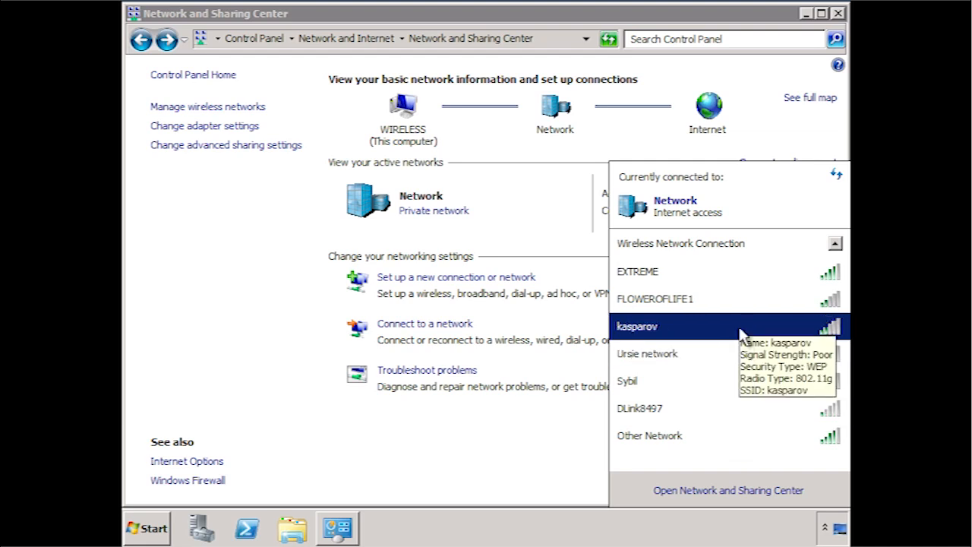
# - Join the EXTREME network, entering its security key with characters hidden
pyautogui.click(707, 282)
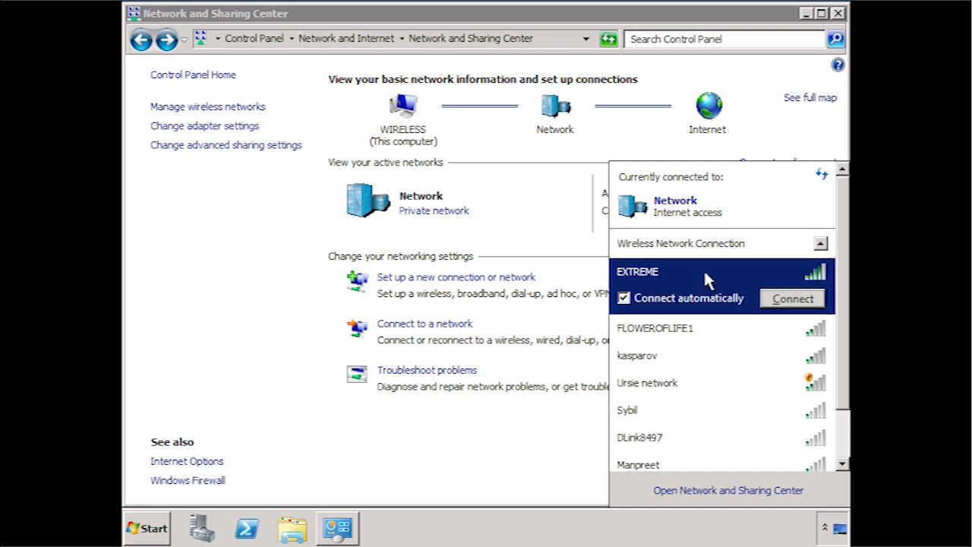
pyautogui.click(792, 299)
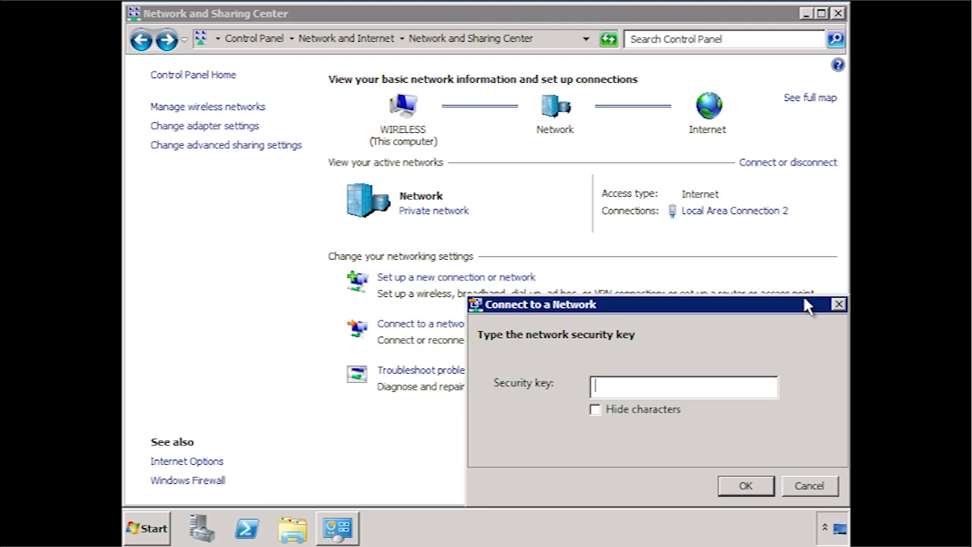
pyautogui.click(599, 414)
pyautogui.click(698, 389)
pyautogui.write('•••••••••••••••')
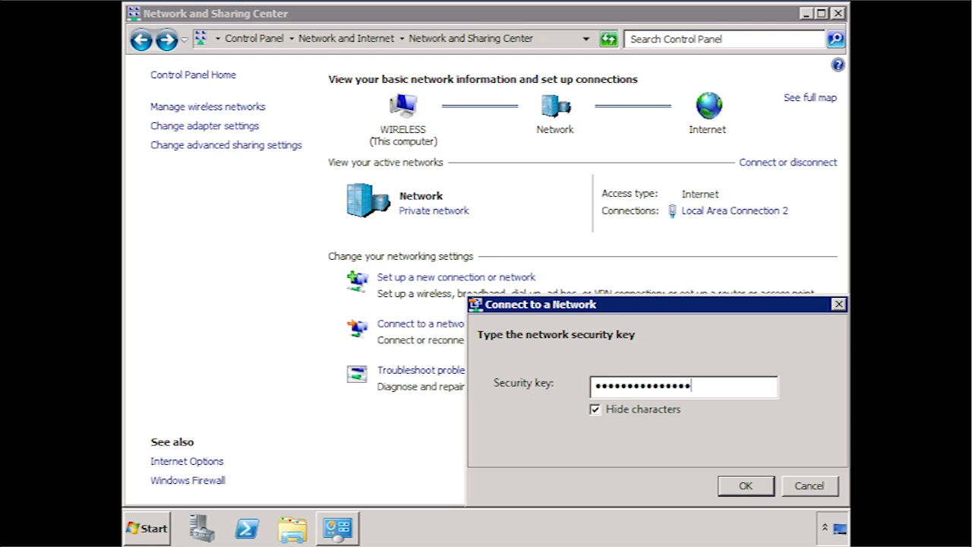
pyautogui.press('Return')
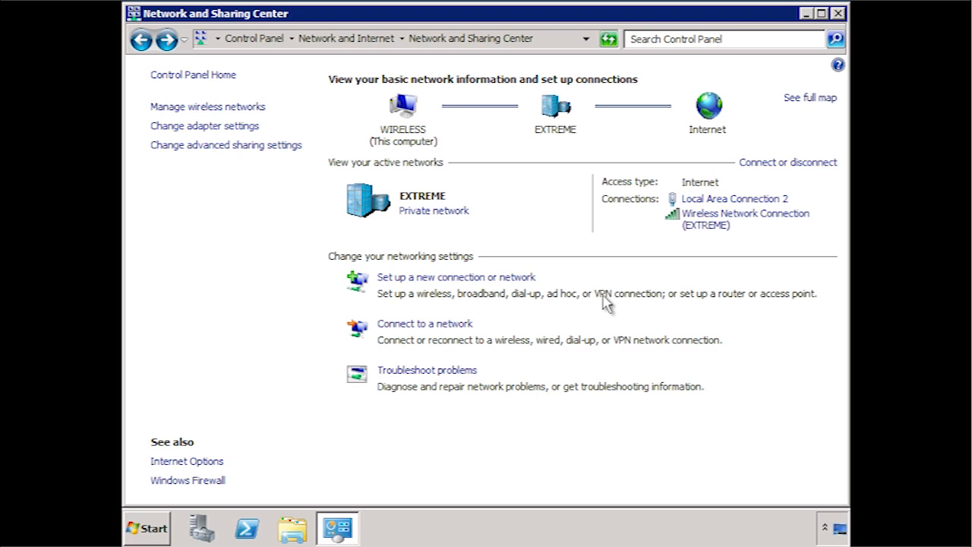
pyautogui.click(738, 222)
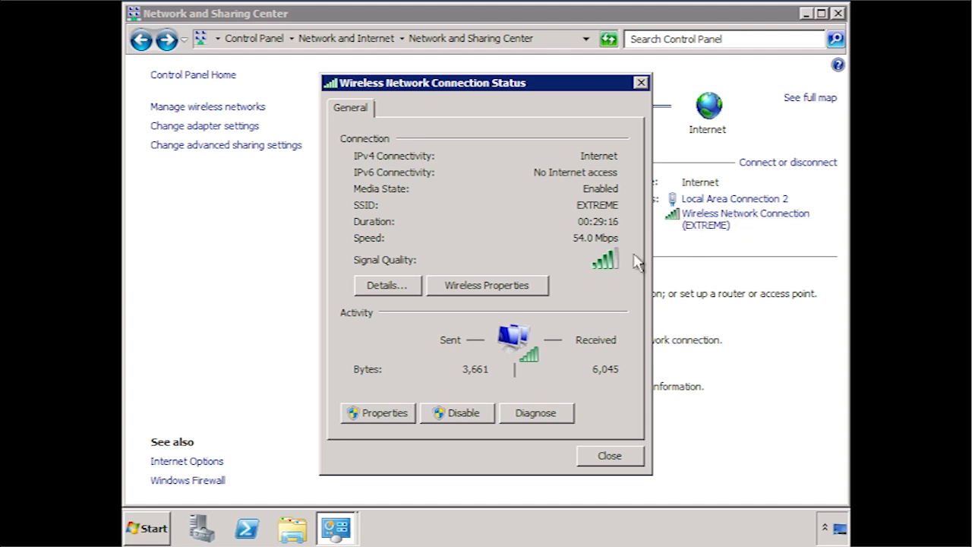
pyautogui.click(518, 284)
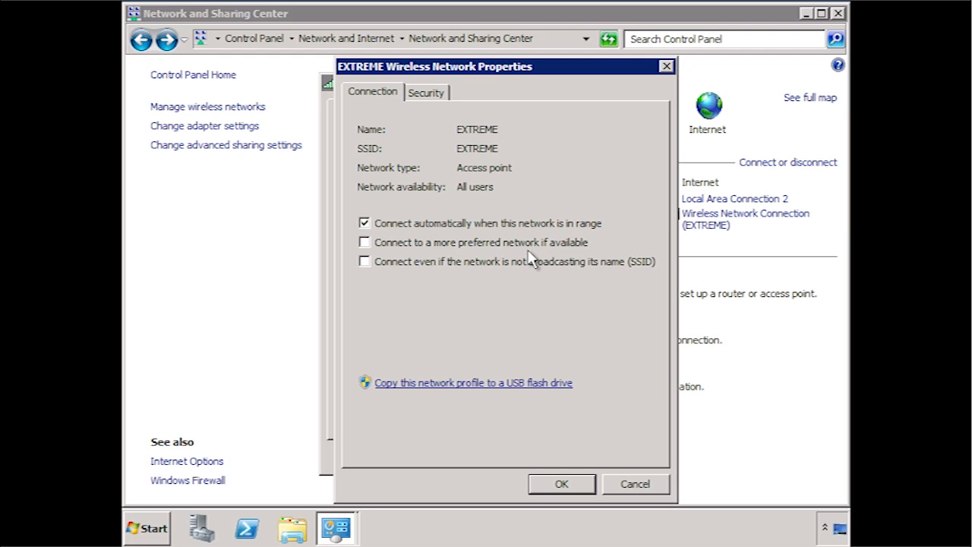
pyautogui.click(364, 243)
pyautogui.click(369, 263)
pyautogui.click(431, 100)
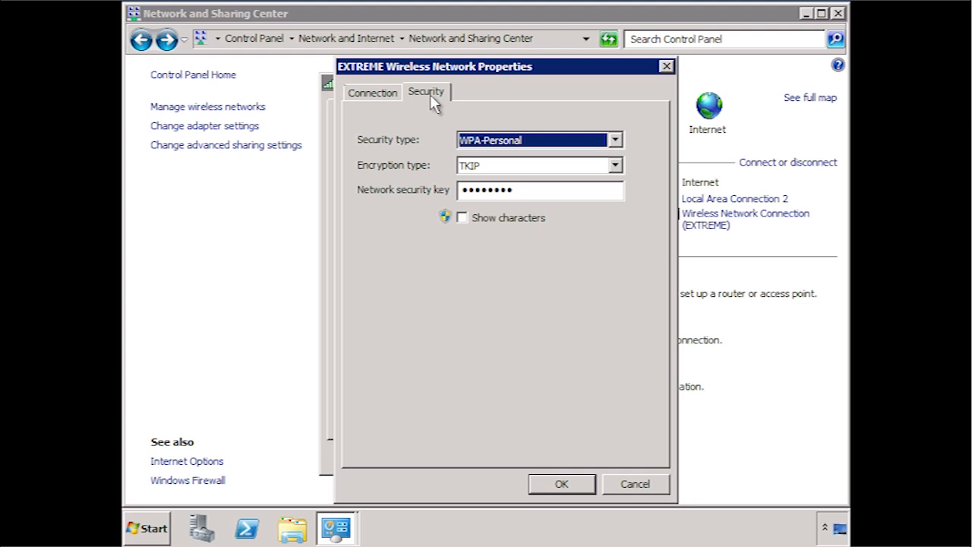
pyautogui.click(658, 485)
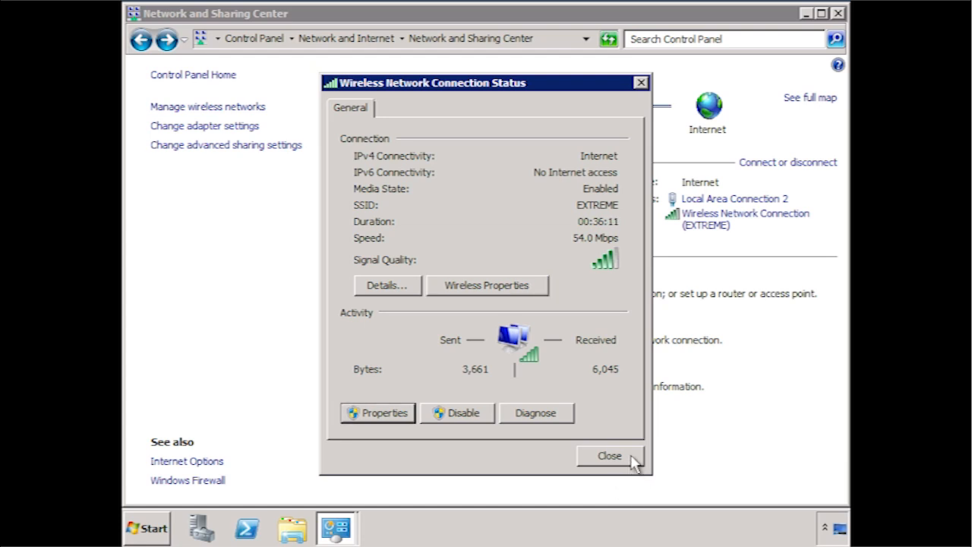
pyautogui.click(609, 455)
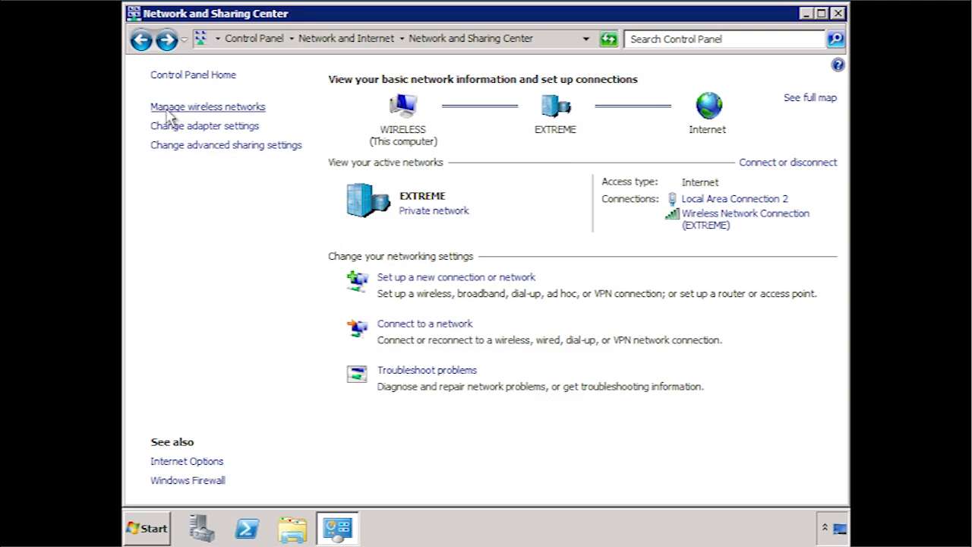
pyautogui.click(267, 120)
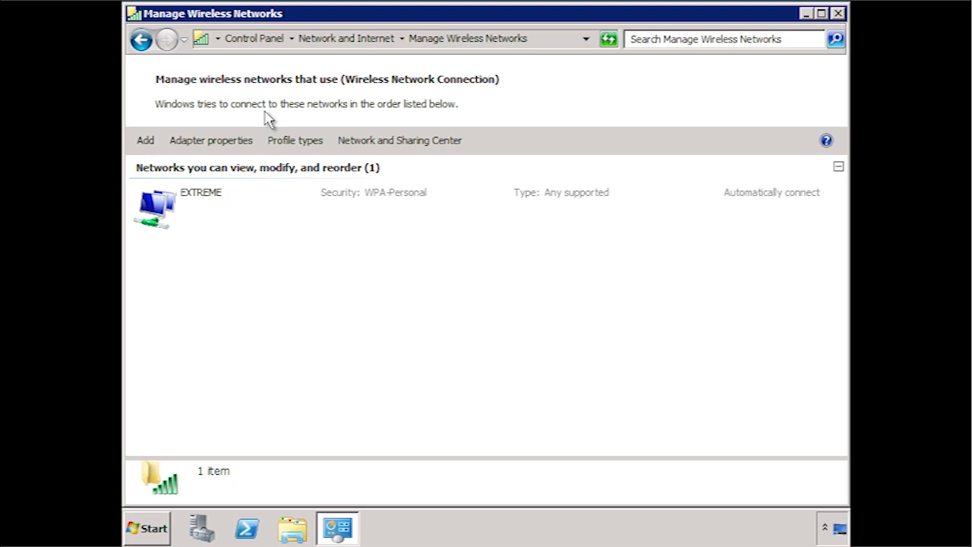
pyautogui.click(140, 40)
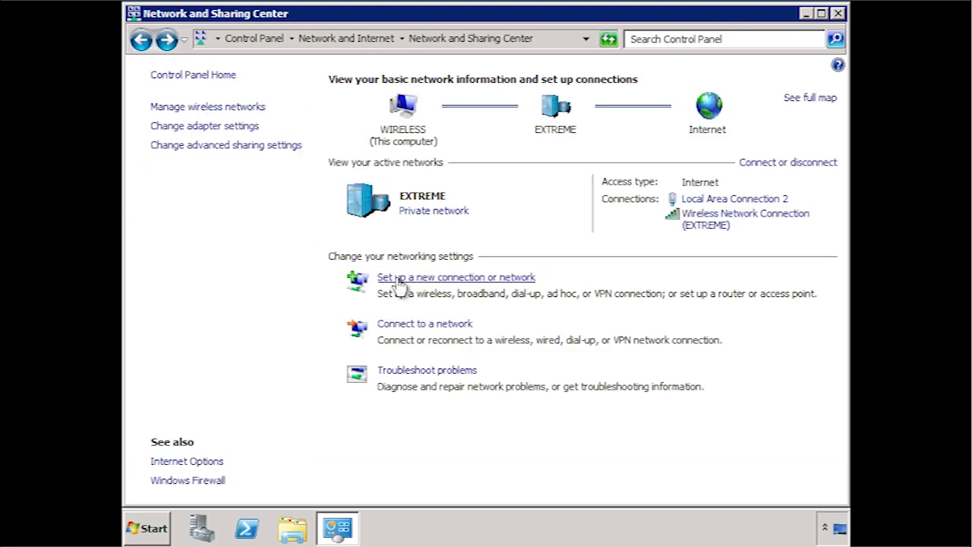
# - Set up the ad hoc network 'AdHoc1' with a WEP security key and close the wizard
pyautogui.click(518, 281)
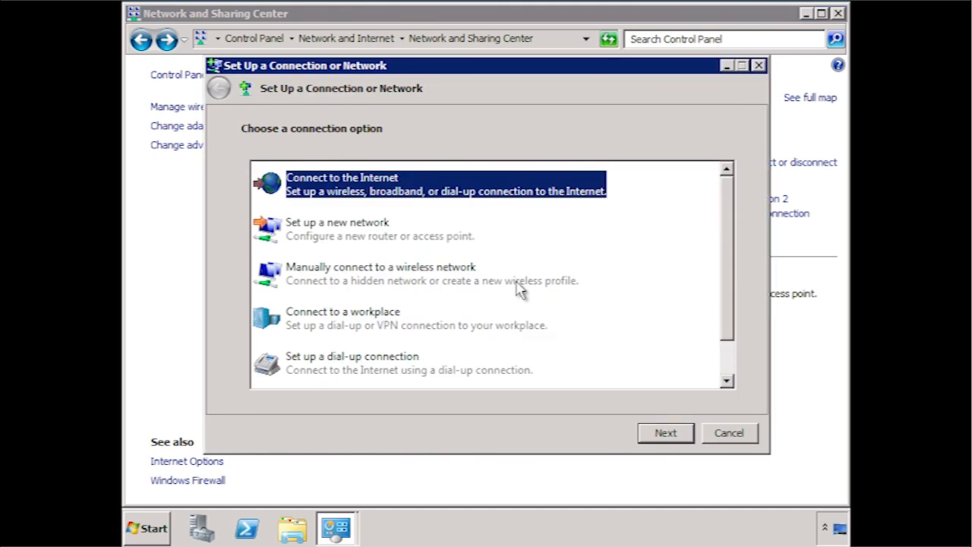
pyautogui.click(726, 372)
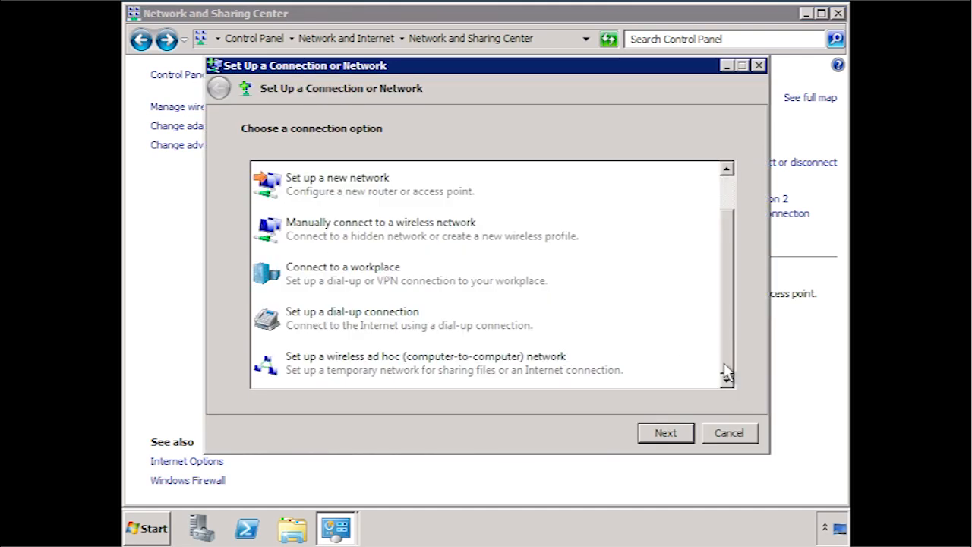
pyautogui.click(510, 363)
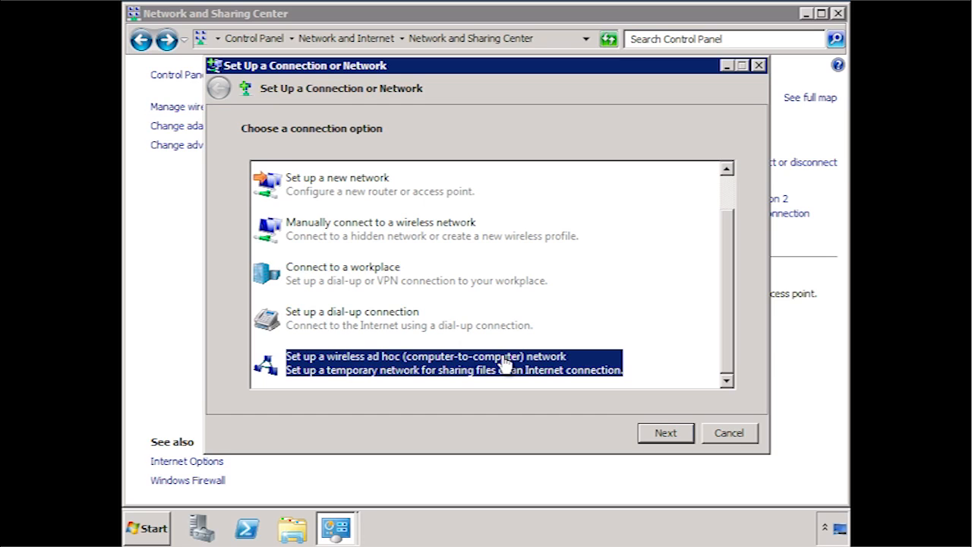
pyautogui.click(692, 437)
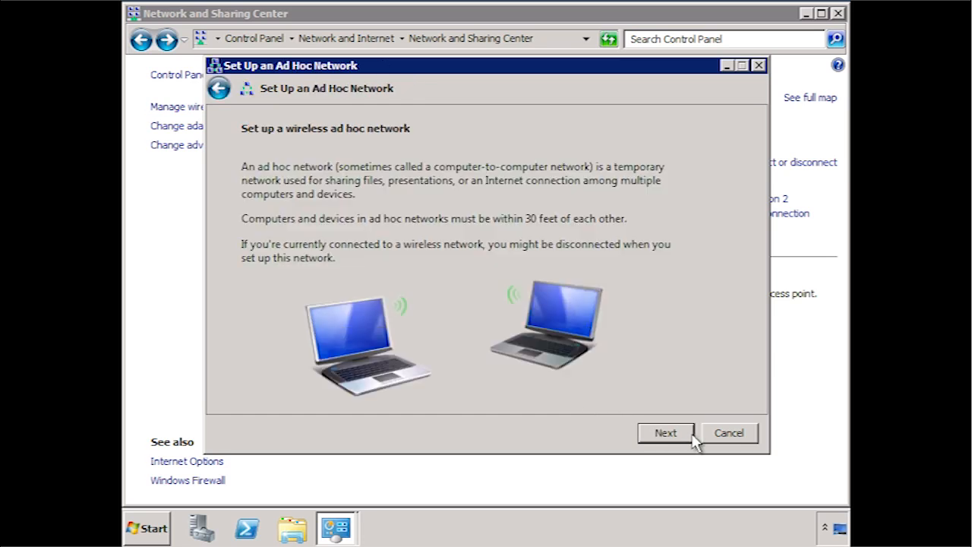
pyautogui.click(665, 432)
pyautogui.write('AdHoc1')
pyautogui.hotkey('shift', 'Tab')
pyautogui.write('•••••••••')
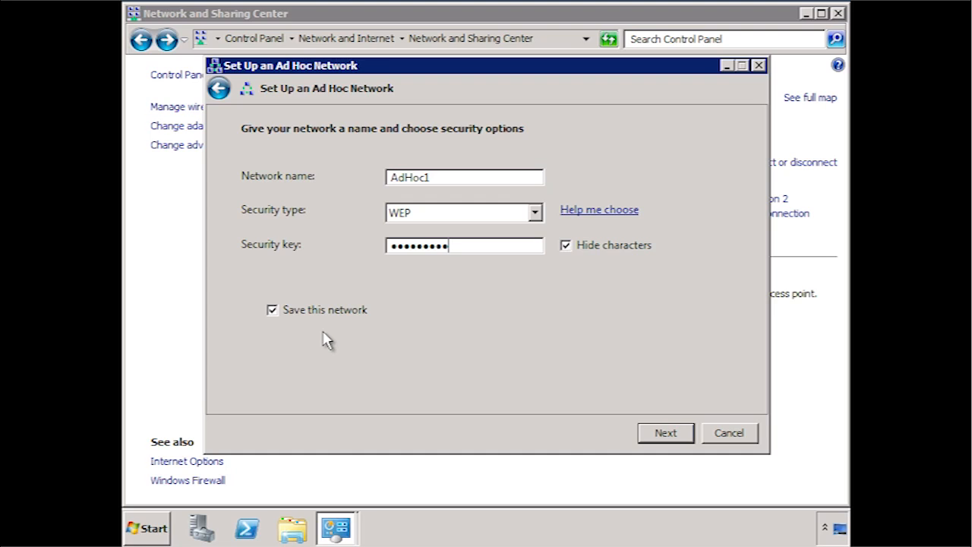
pyautogui.click(679, 433)
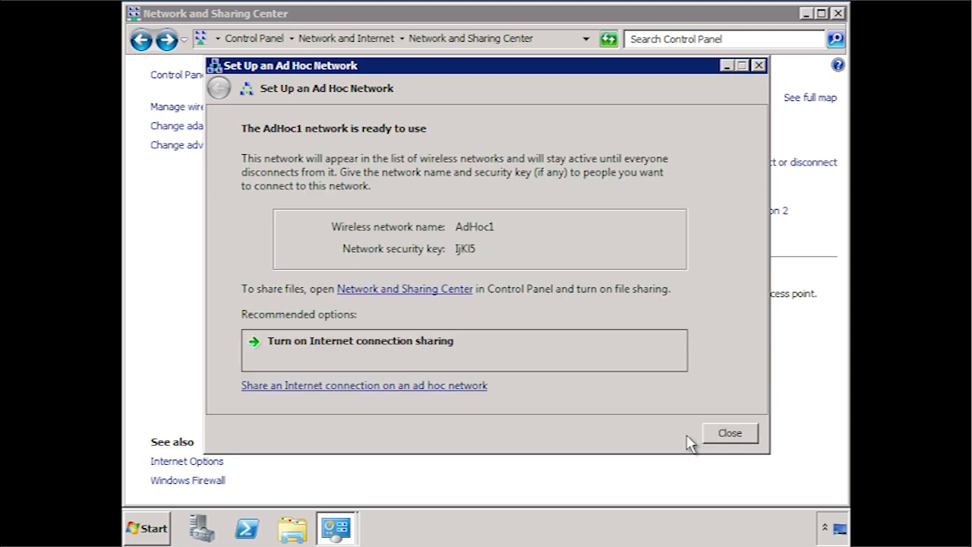
pyautogui.click(737, 439)
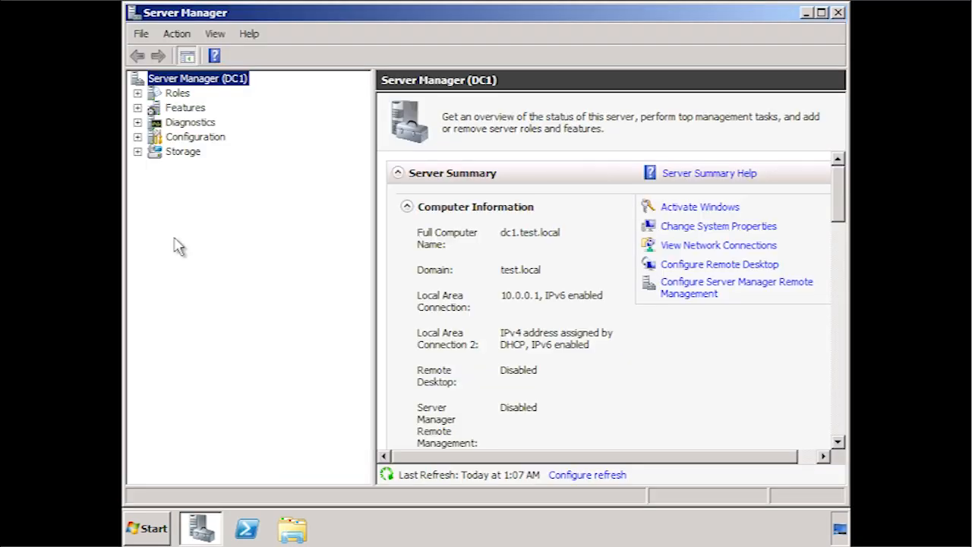
# - Expand Group Policy Management to the test.local domain and create a new GPO linked there
pyautogui.click(138, 109)
pyautogui.click(155, 122)
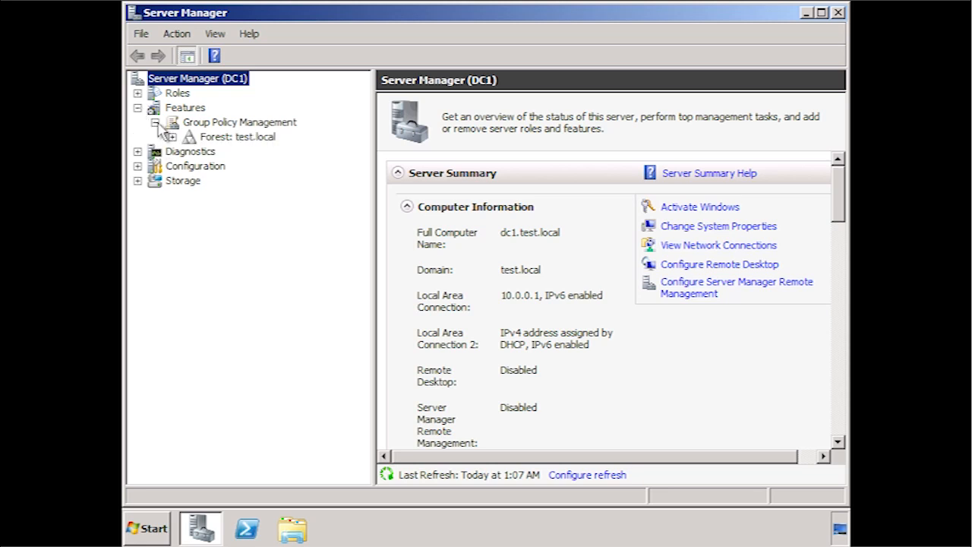
pyautogui.click(174, 137)
pyautogui.click(189, 151)
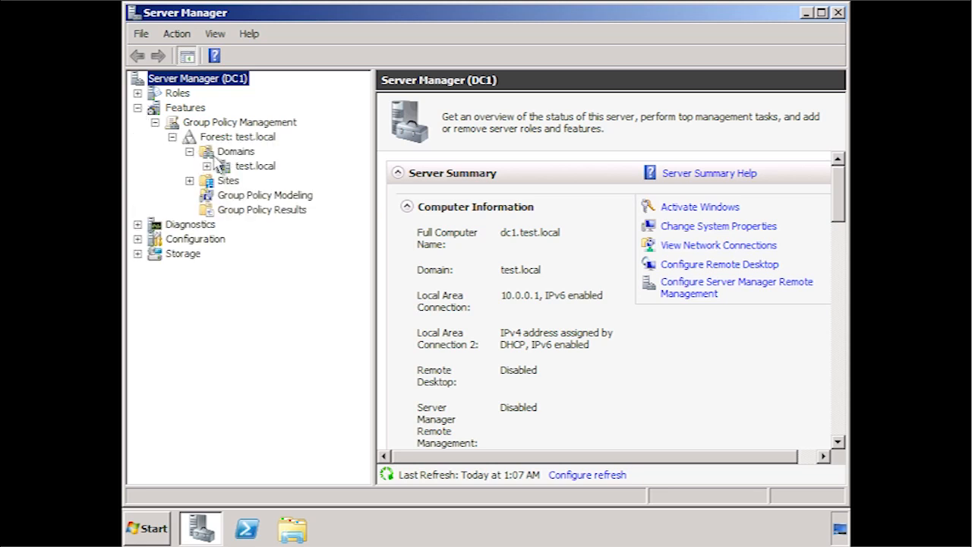
pyautogui.click(236, 167)
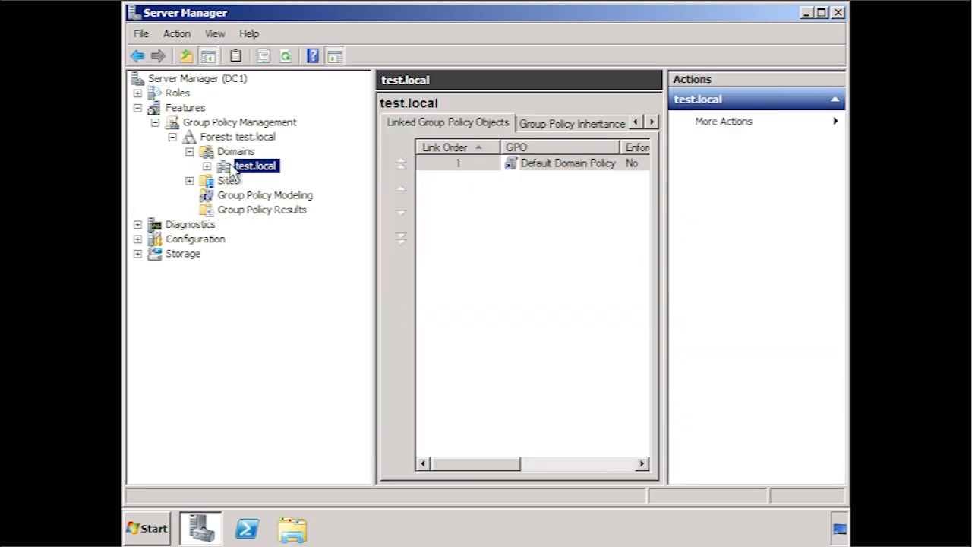
pyautogui.rightClick(252, 167)
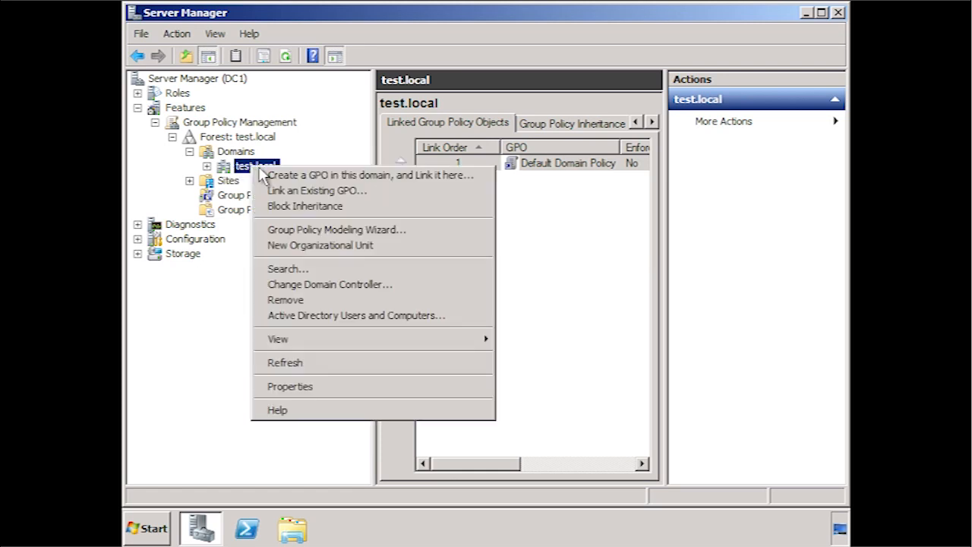
pyautogui.click(469, 174)
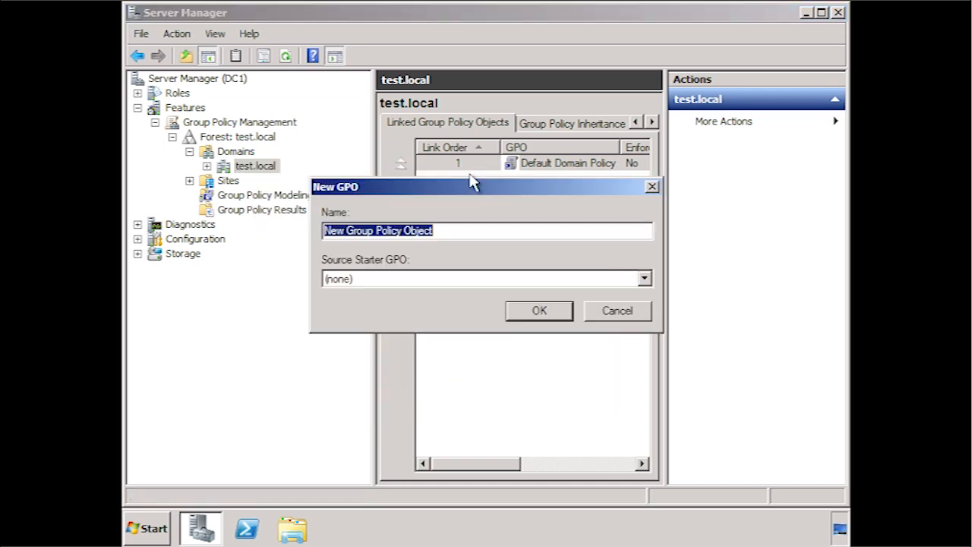
# - Name the new GPO 'Wireless Bootstrap', confirm it, and open it for editing
pyautogui.write('Wireless Bootstrap')
pyautogui.click(560, 313)
pyautogui.rightClick(539, 181)
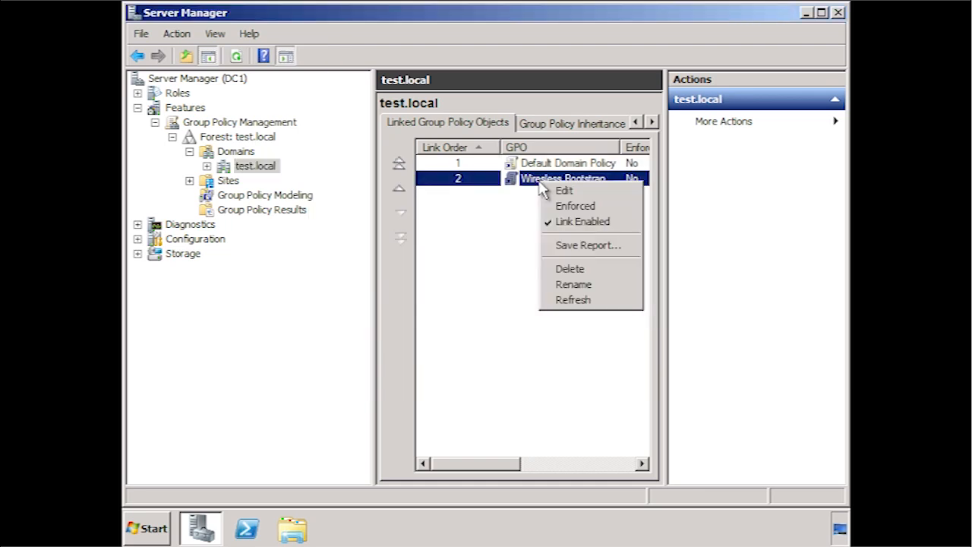
pyautogui.click(603, 197)
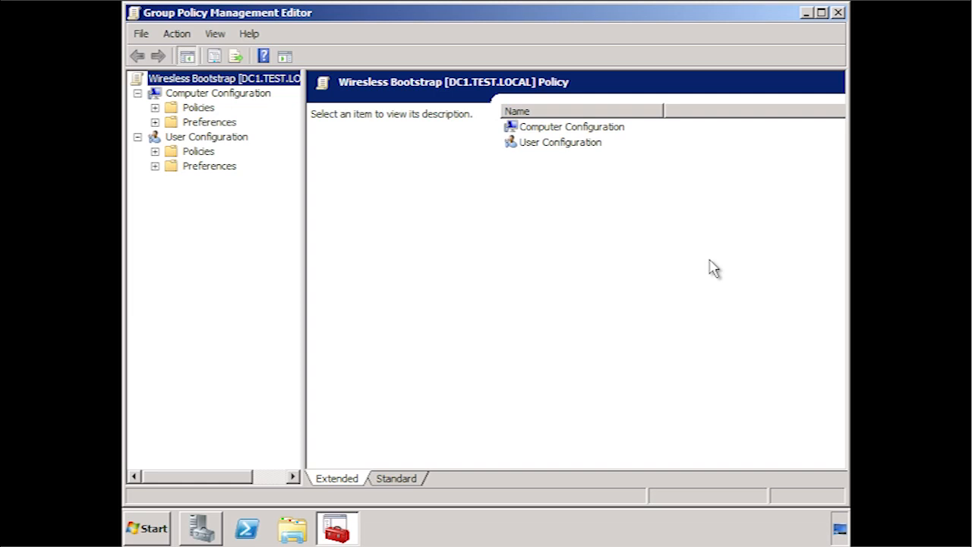
# - Expand Policies > Windows Settings > Security Settings and bring up options for Wireless Network (IEEE 802.11) Policies
pyautogui.click(155, 108)
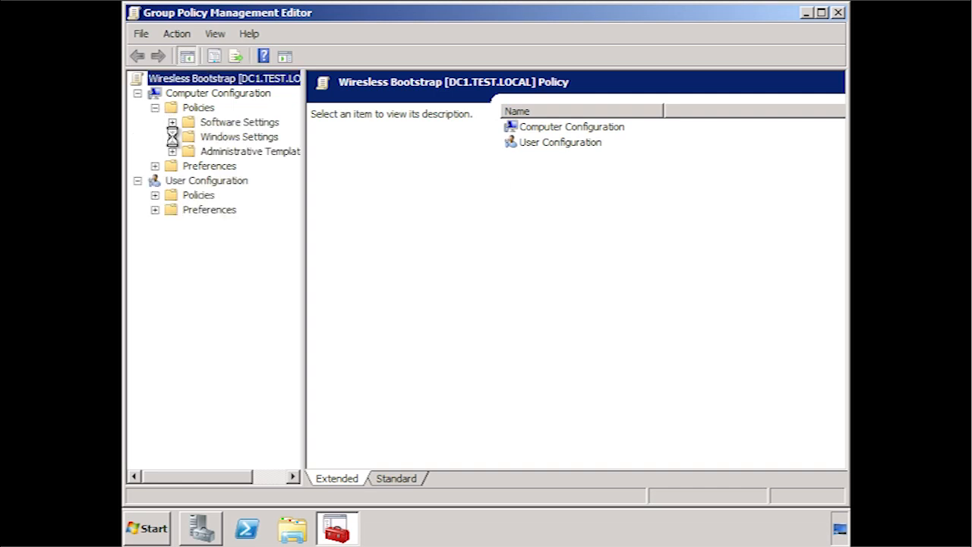
pyautogui.click(172, 137)
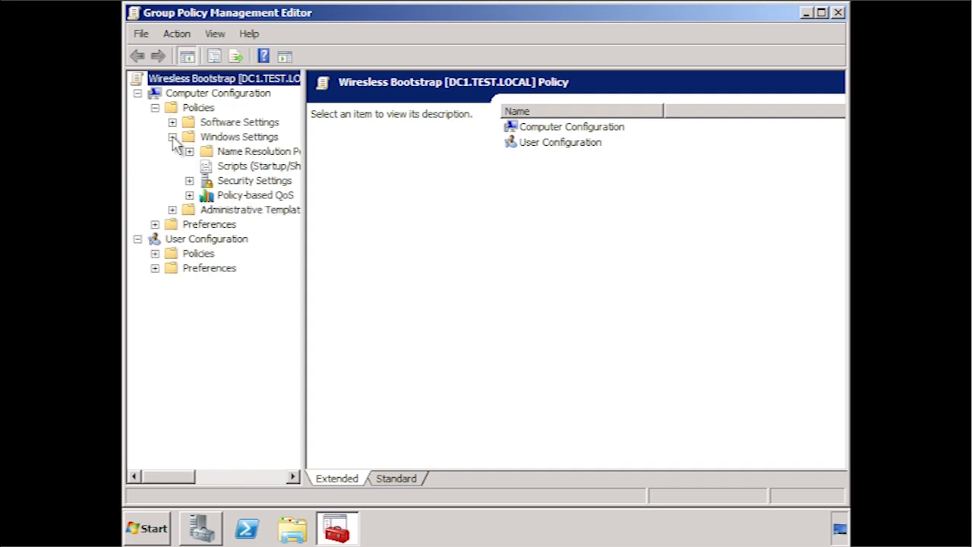
pyautogui.click(189, 181)
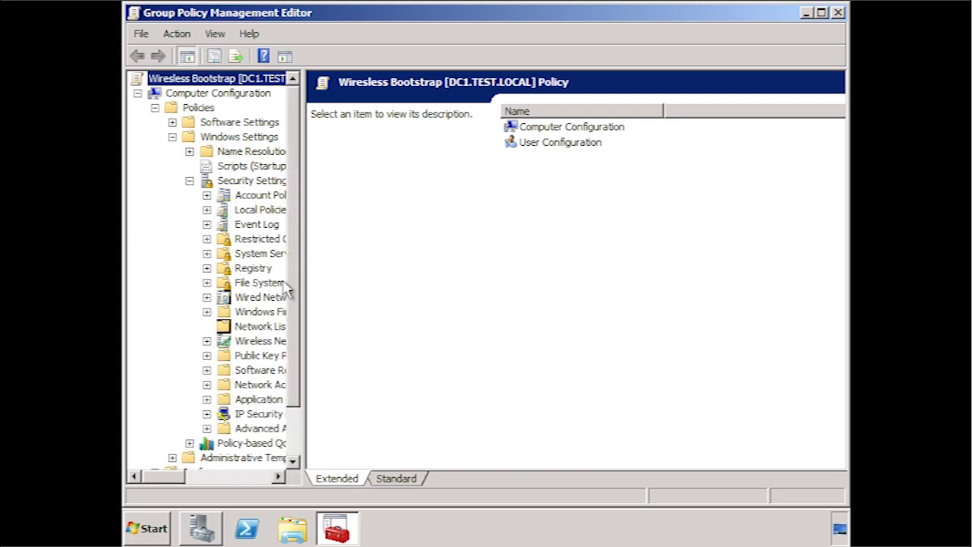
pyautogui.moveTo(304, 297); pyautogui.dragTo(416, 324)
pyautogui.click(330, 348)
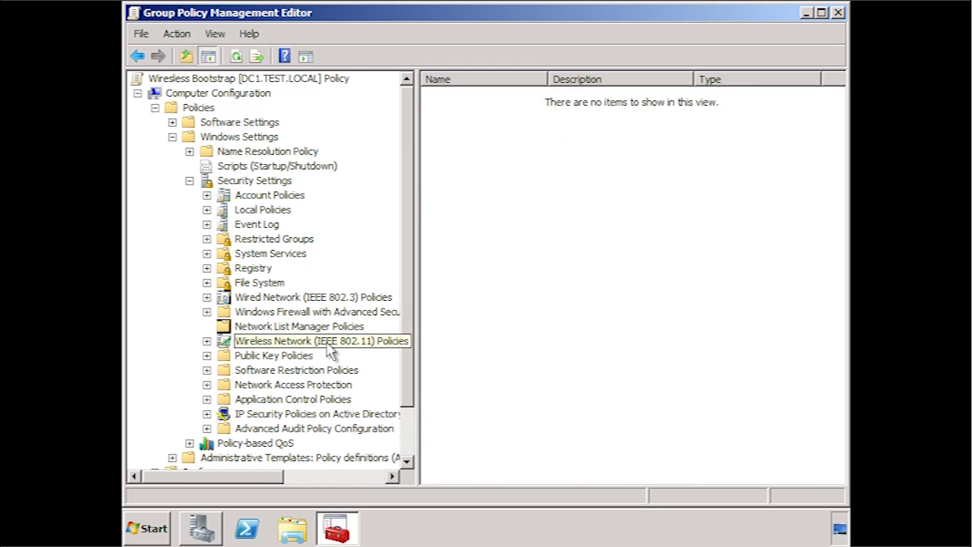
pyautogui.rightClick(329, 348)
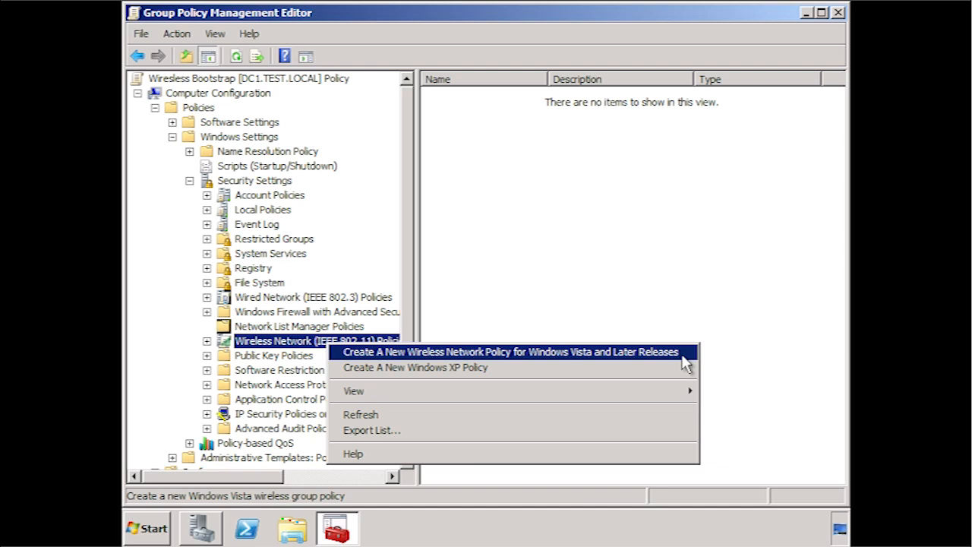
# - Create Vista-and-later policy 'Domain wireless', described 'Bootstrap wireless profile for the domain', and begin adding a profile
pyautogui.click(681, 354)
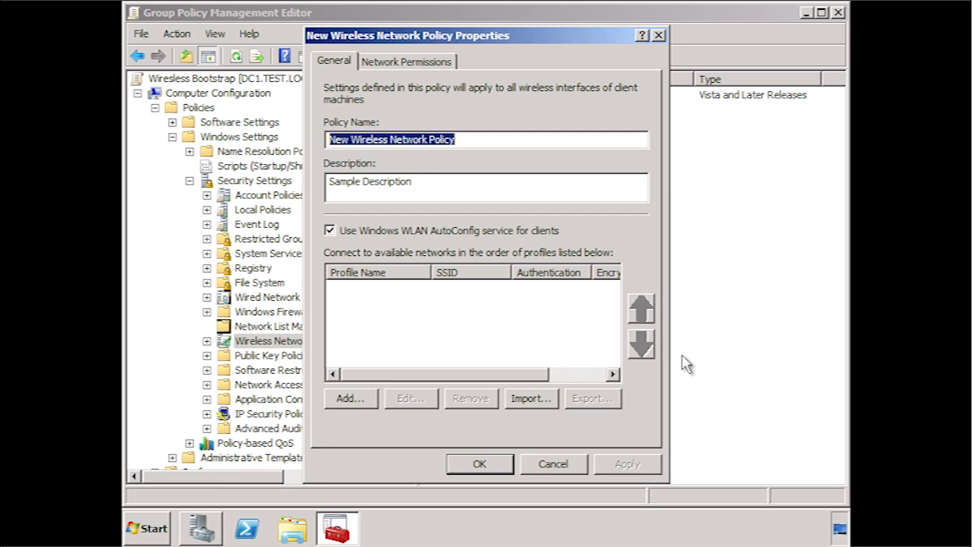
pyautogui.write('Do')
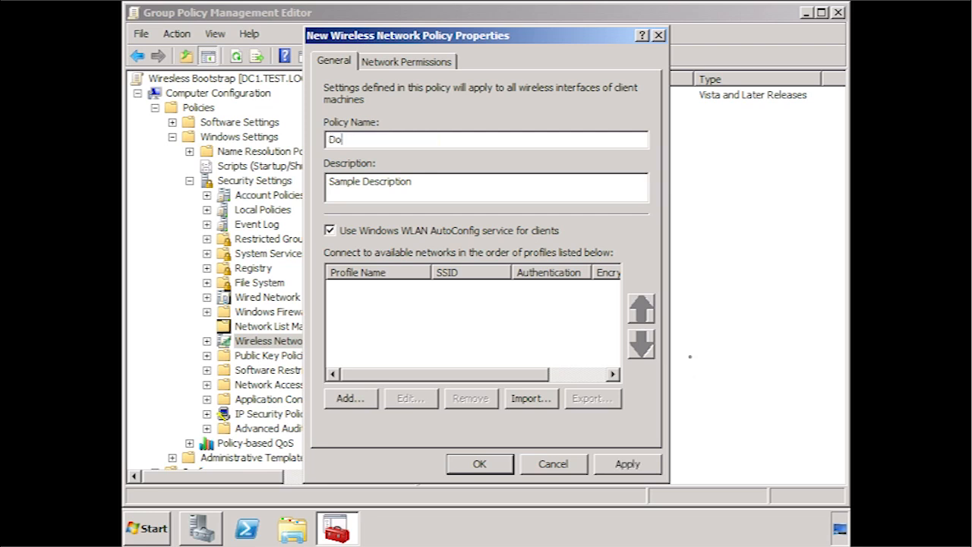
pyautogui.write('main wireless')
pyautogui.press('Tab')
pyautogui.write('B')
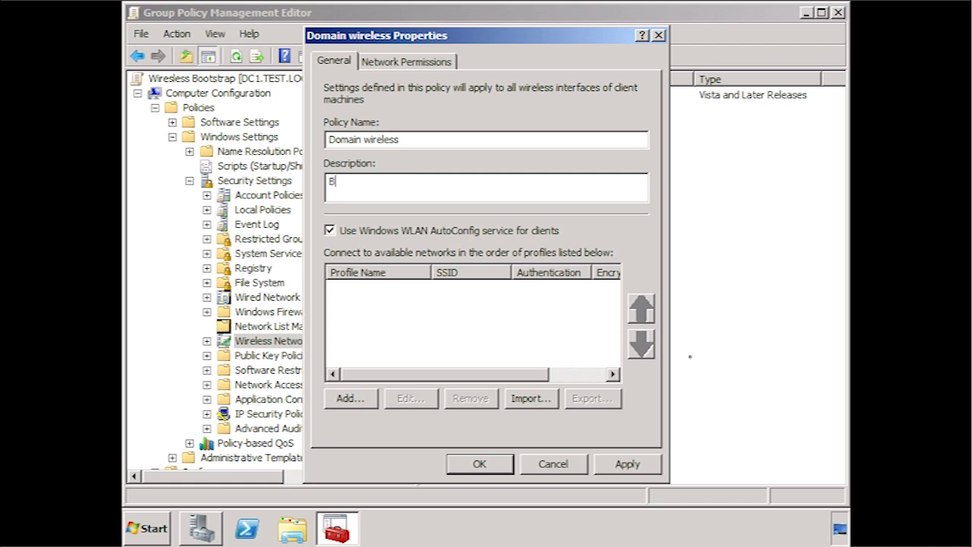
pyautogui.write('ootstrap wireless profile ')
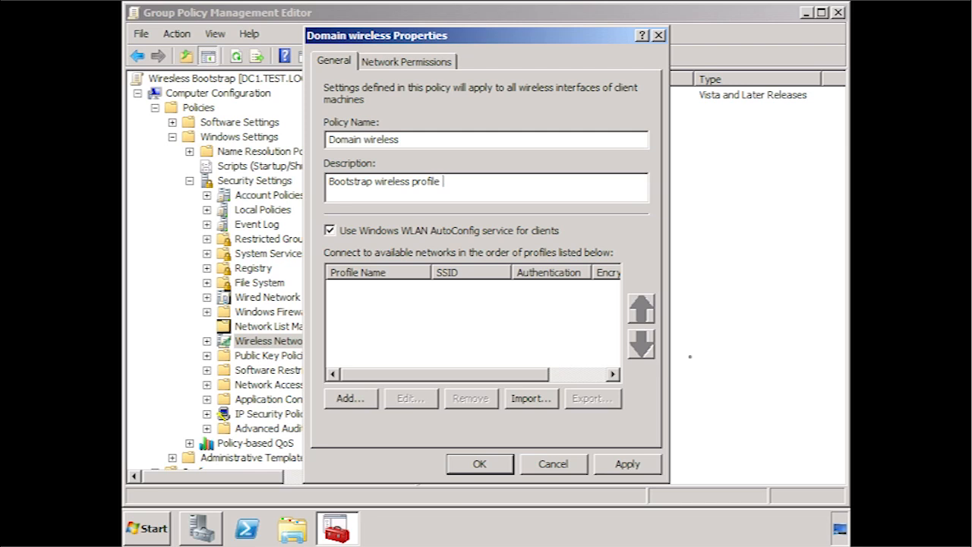
pyautogui.write('for the domain')
pyautogui.press('Tab')
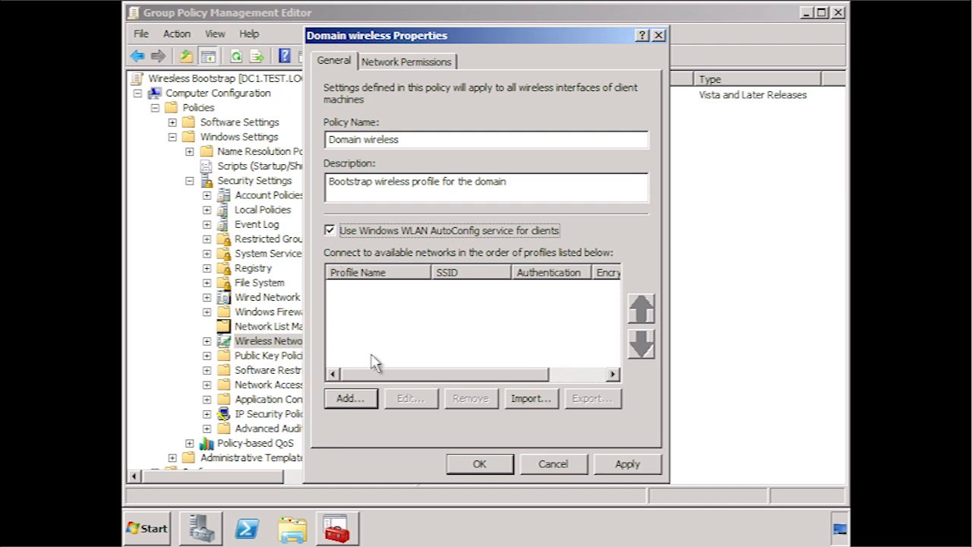
pyautogui.click(372, 402)
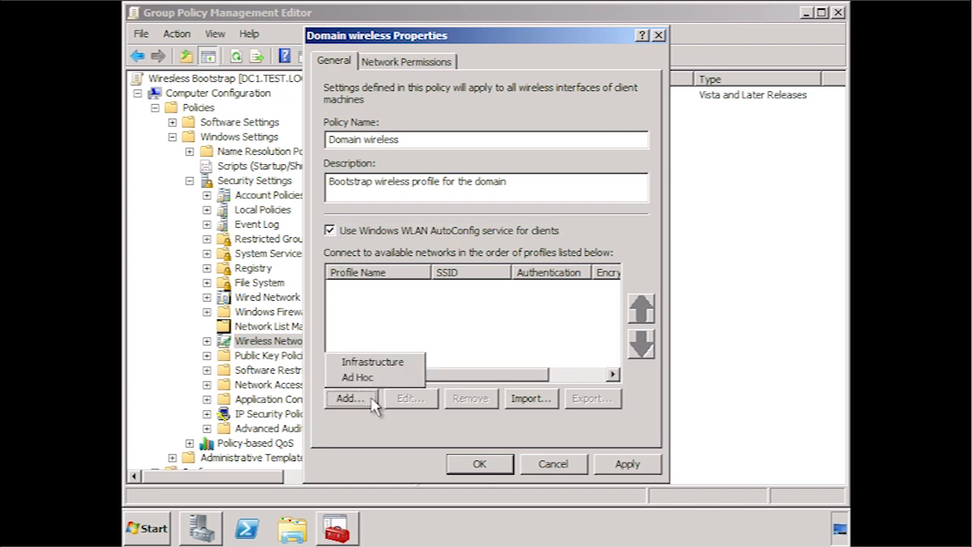
# - Create infrastructure profile 'Company Wireless Networks' with SSID extreme that connects even when not broadcasting
pyautogui.click(420, 363)
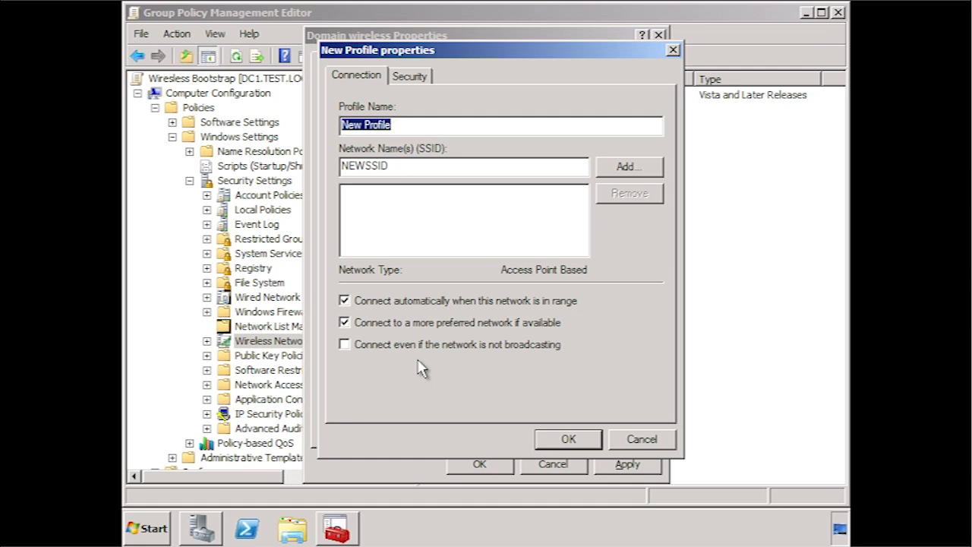
pyautogui.write('Company Wirel')
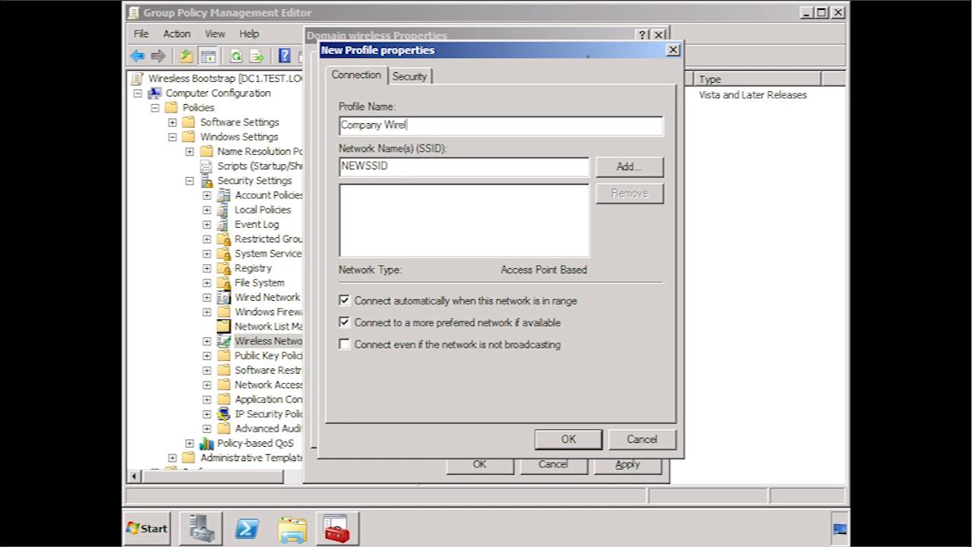
pyautogui.write('ess Networks')
pyautogui.press('Tab')
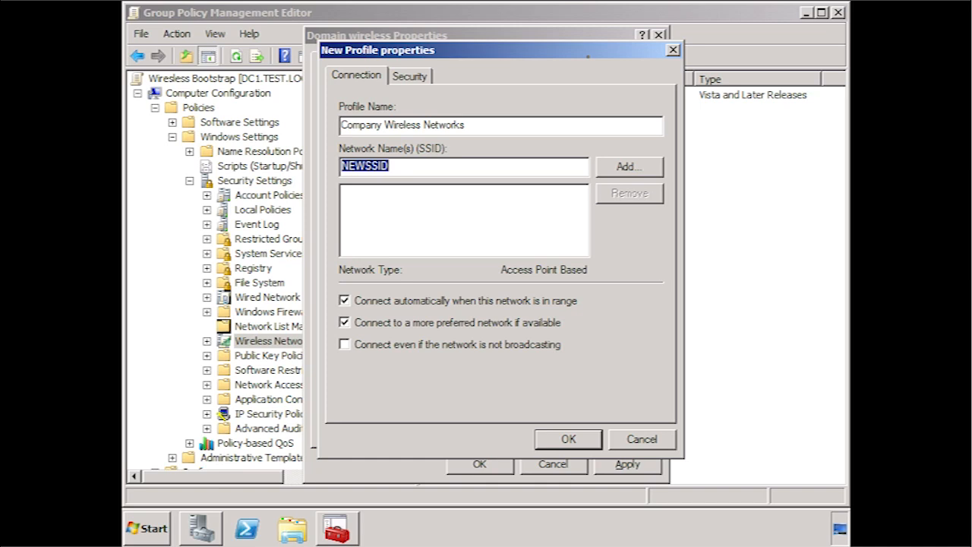
pyautogui.write('extreme')
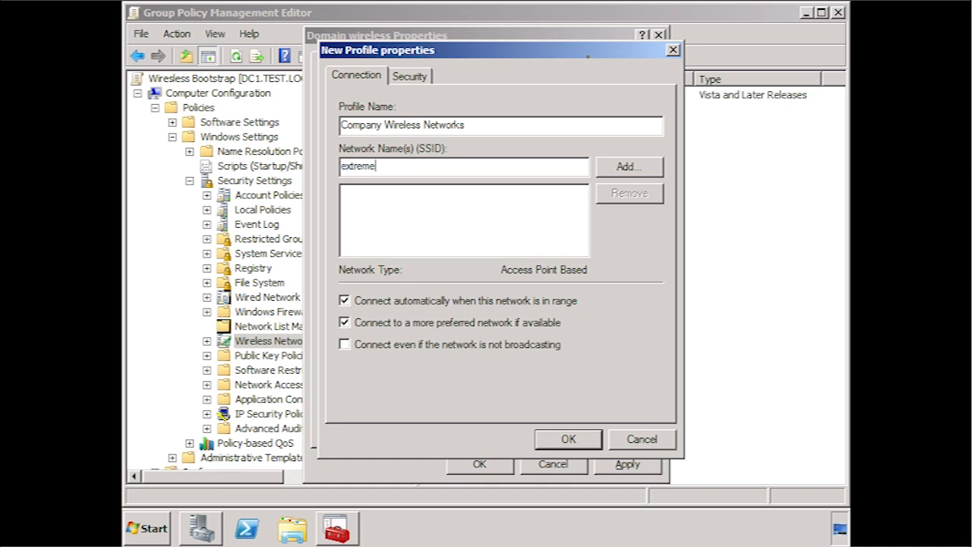
pyautogui.click(646, 170)
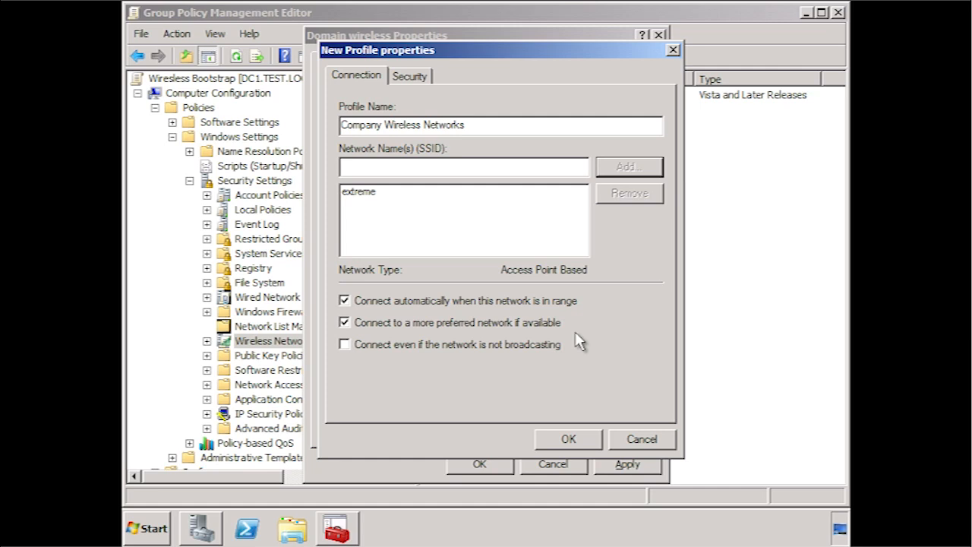
pyautogui.click(347, 345)
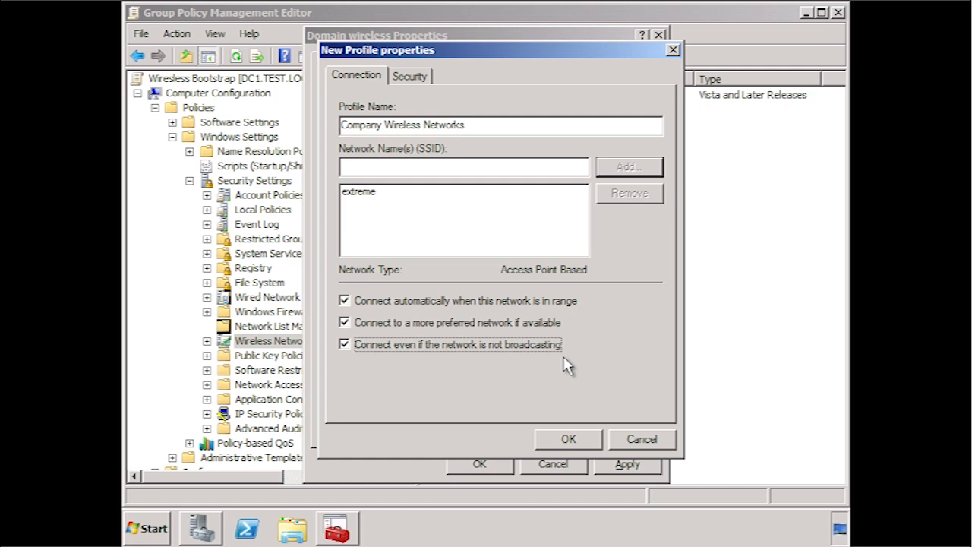
# - Keep WPA2-Enterprise authentication and AES encryption on the Security tab, then bring up PEAP Properties
pyautogui.click(401, 79)
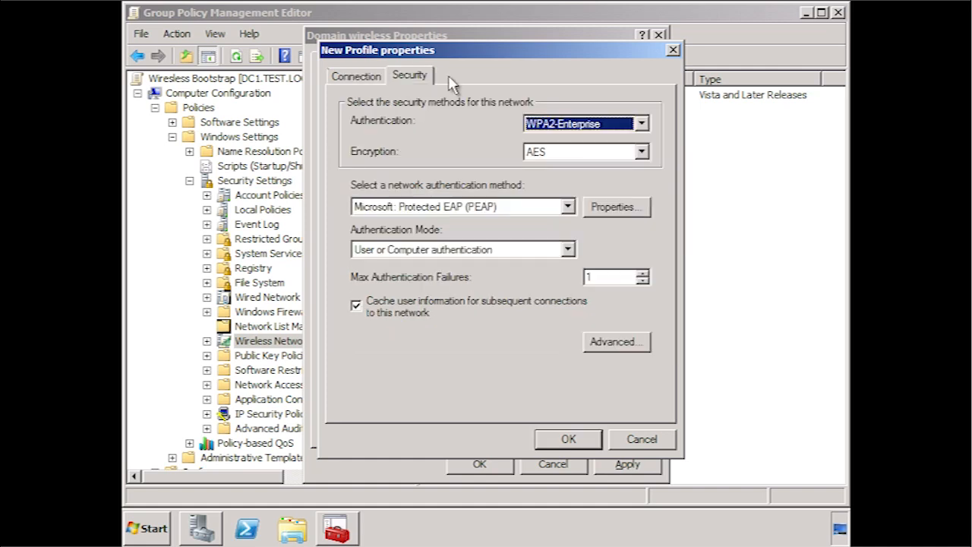
pyautogui.click(642, 124)
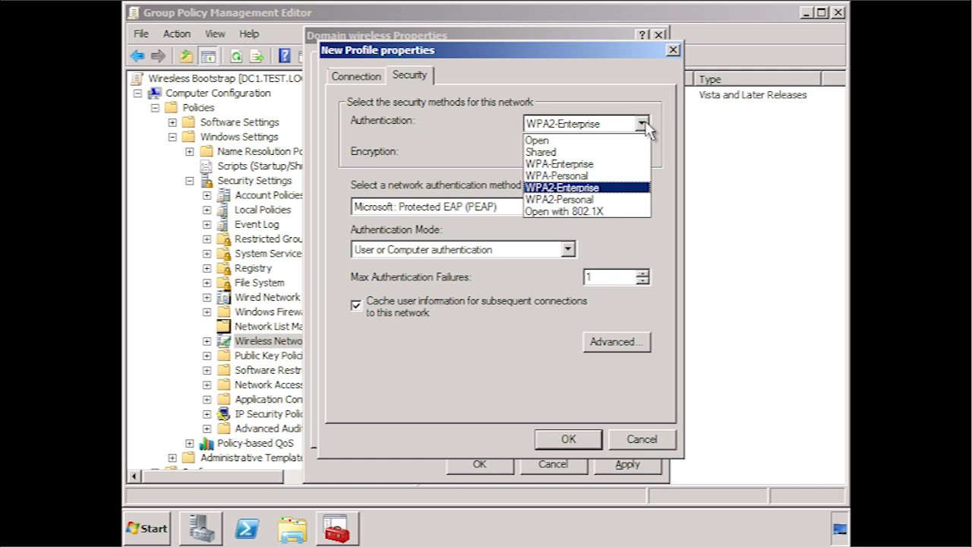
pyautogui.click(642, 123)
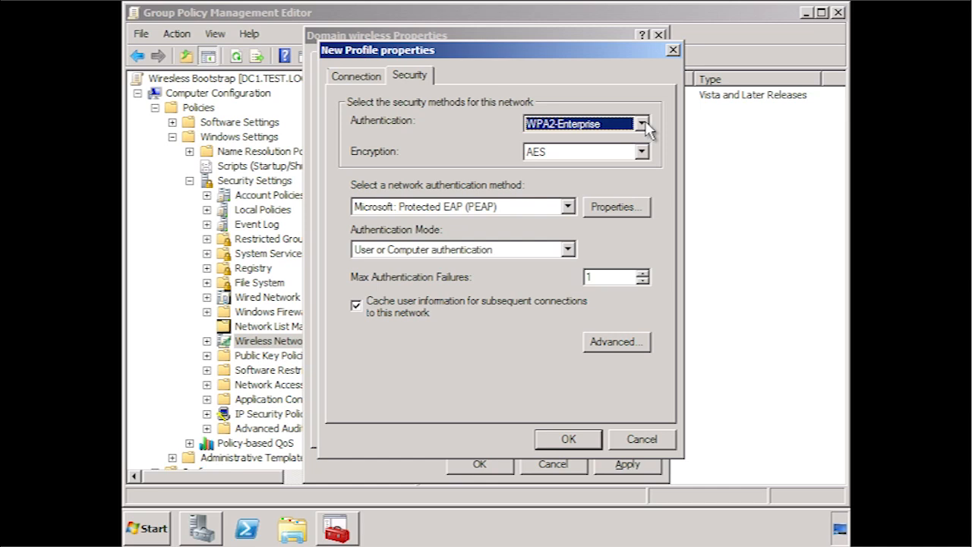
pyautogui.click(642, 153)
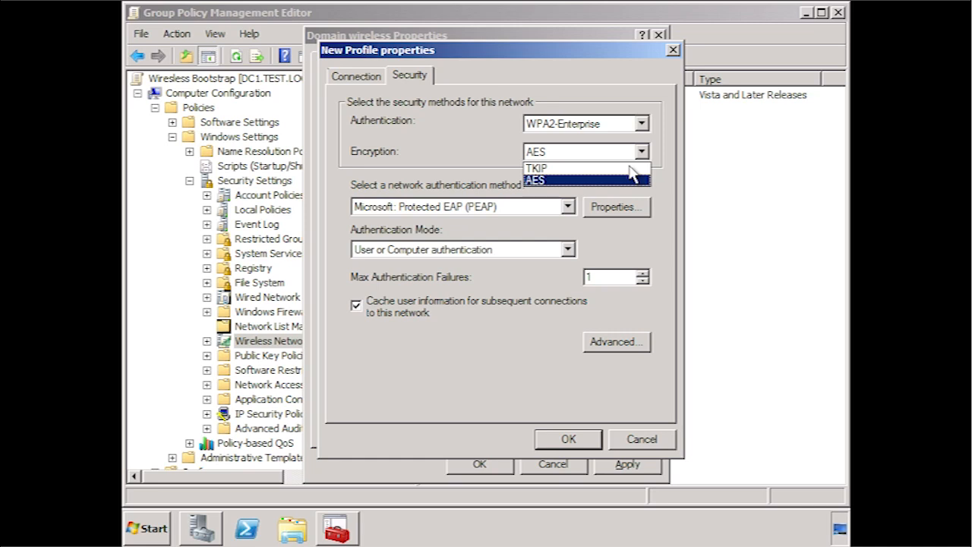
pyautogui.click(668, 182)
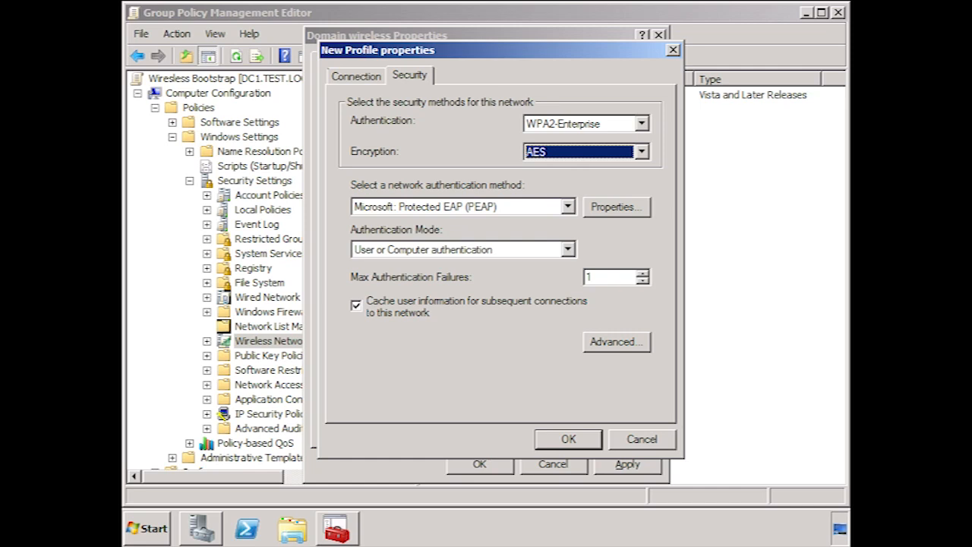
pyautogui.click(635, 215)
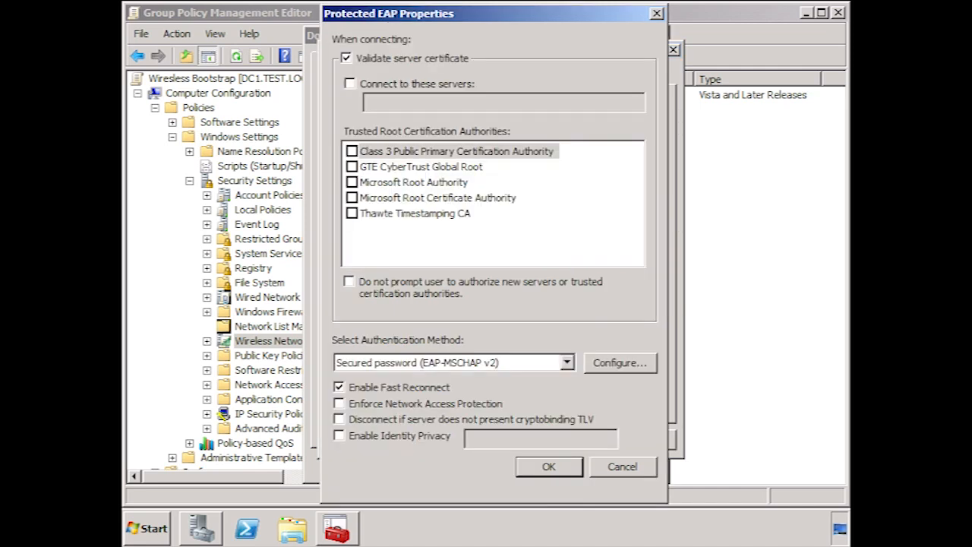
# - Clear 'Connect to these servers', trust both Microsoft root CAs, and disable prompts for new servers
pyautogui.click(620, 363)
pyautogui.click(349, 83)
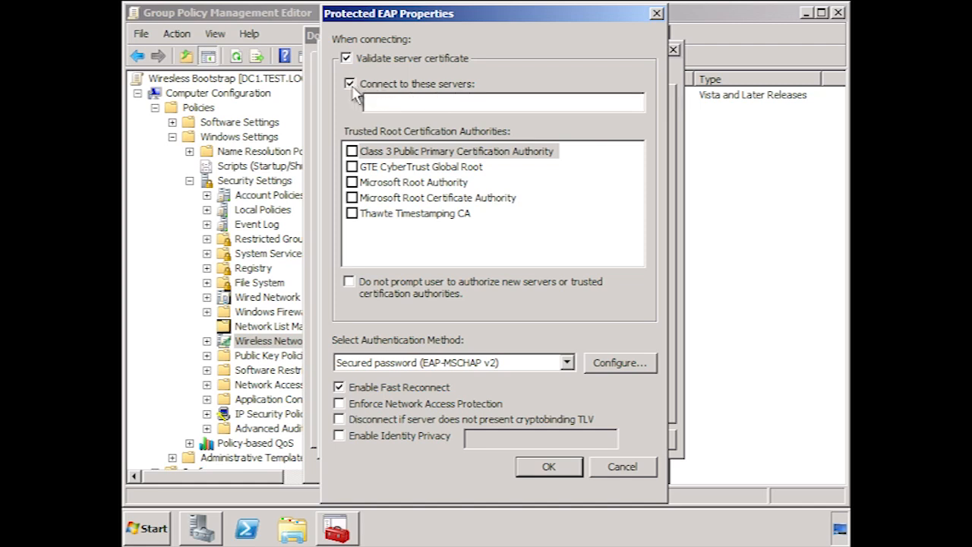
pyautogui.click(349, 83)
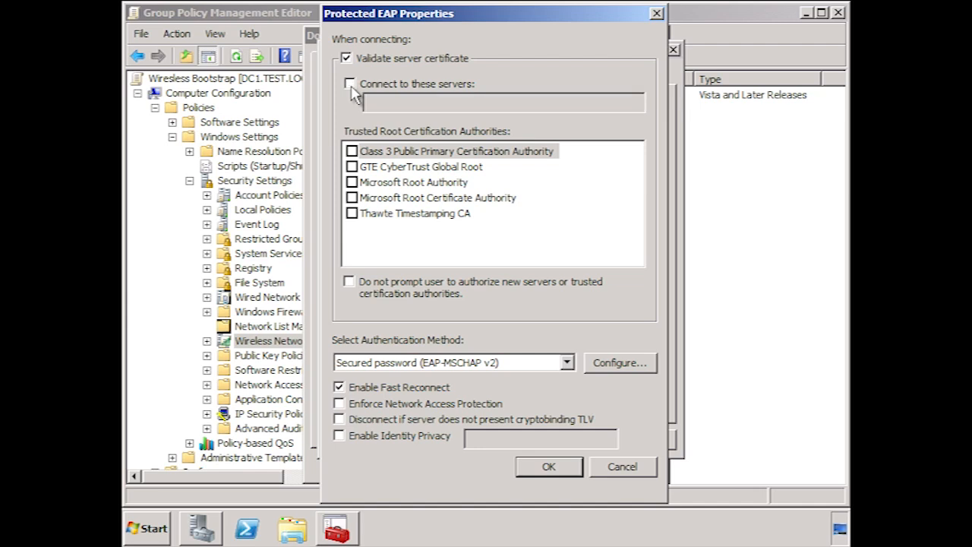
pyautogui.click(351, 184)
pyautogui.click(352, 198)
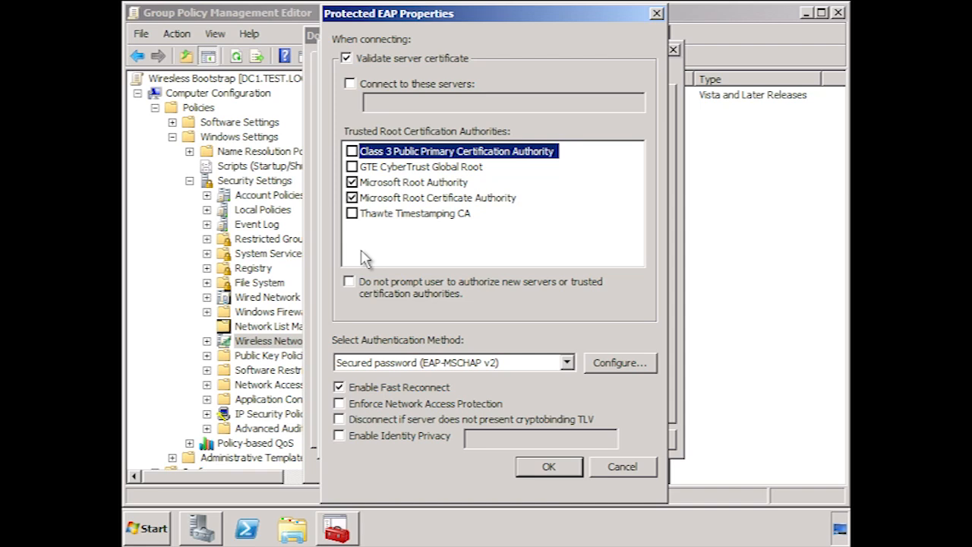
pyautogui.click(348, 281)
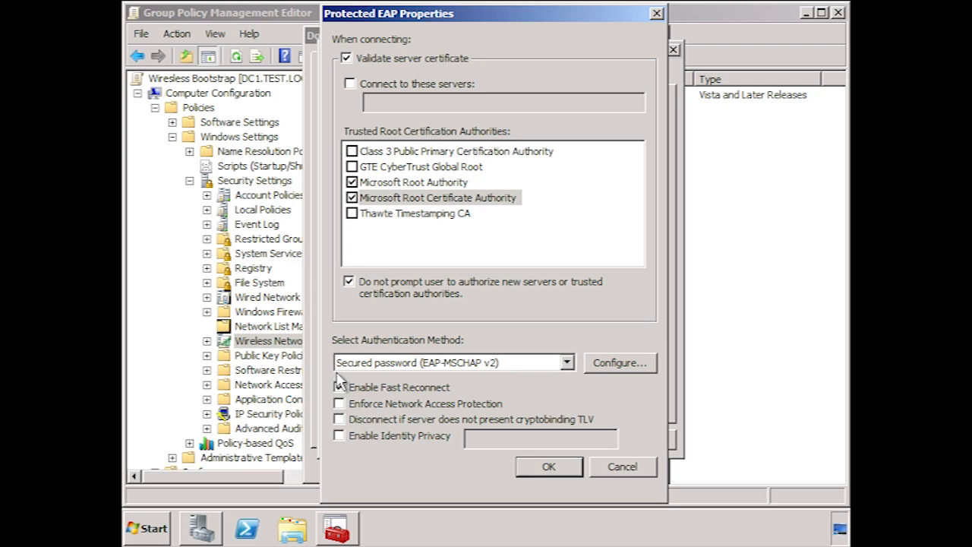
pyautogui.click(642, 366)
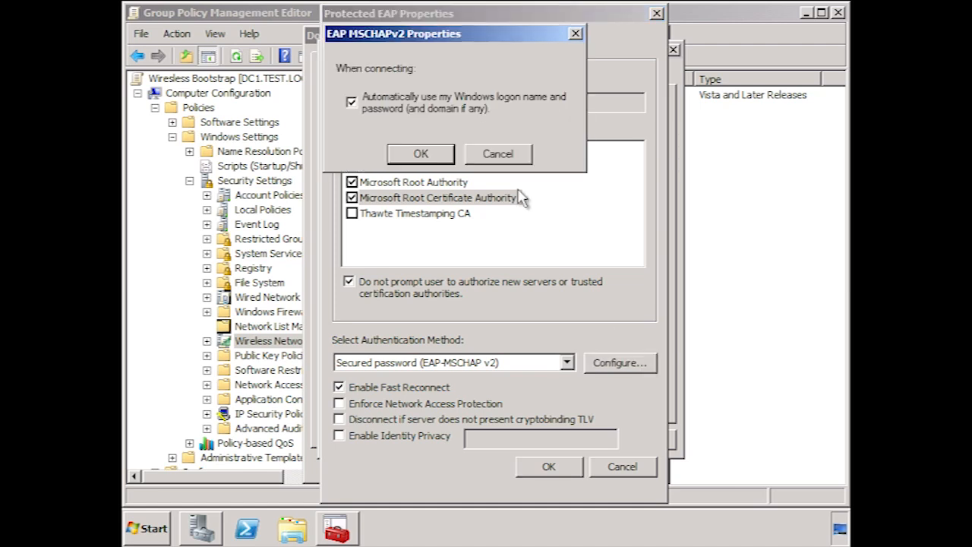
pyautogui.click(490, 160)
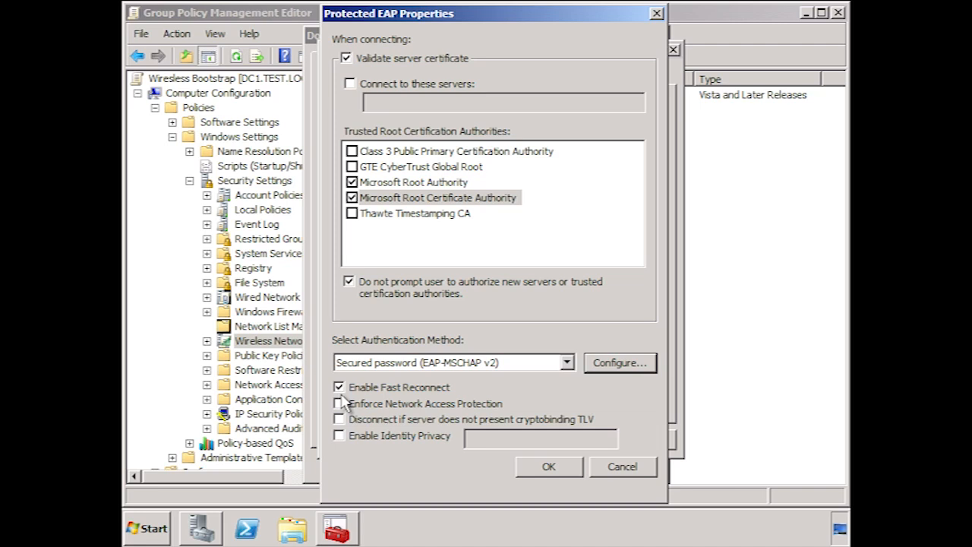
# - Try the NAP enforcement and cryptobinding TLV options, leaving both unchecked
pyautogui.click(339, 404)
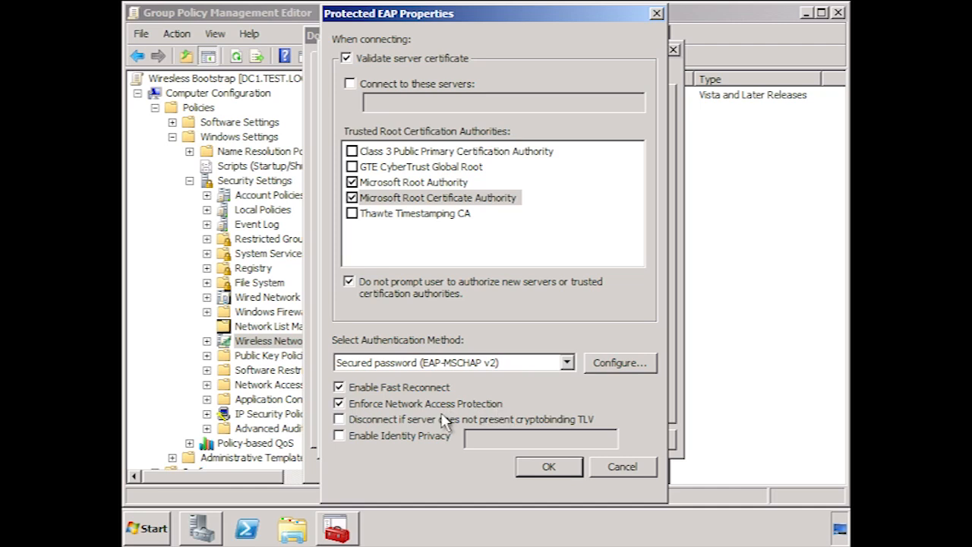
pyautogui.click(338, 404)
pyautogui.click(340, 419)
pyautogui.click(339, 419)
# - Enable Identity Privacy with 'guest' as the anonymous identity
pyautogui.click(341, 435)
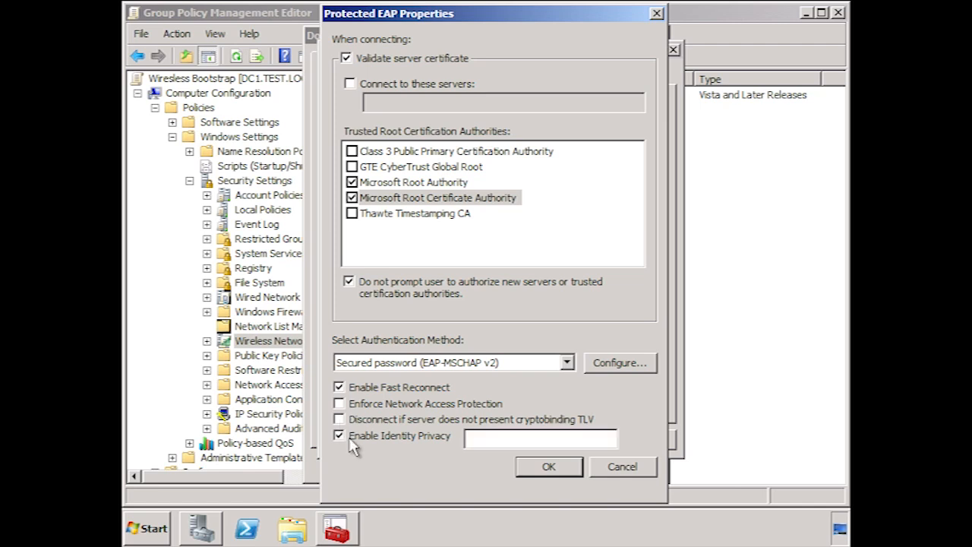
pyautogui.click(494, 440)
pyautogui.write('guest')
# - Confirm the PEAP settings and save the Company Wireless Networks profile
pyautogui.click(557, 470)
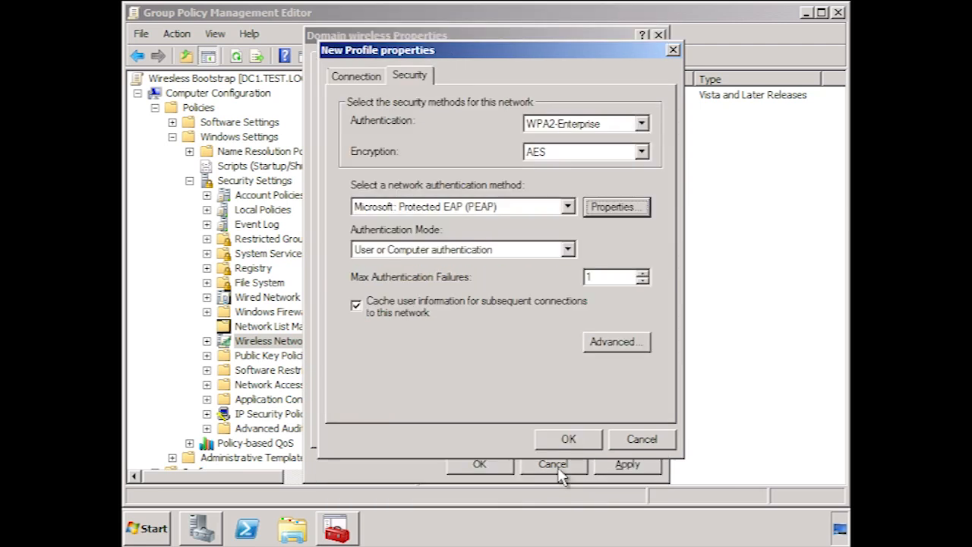
pyautogui.click(581, 442)
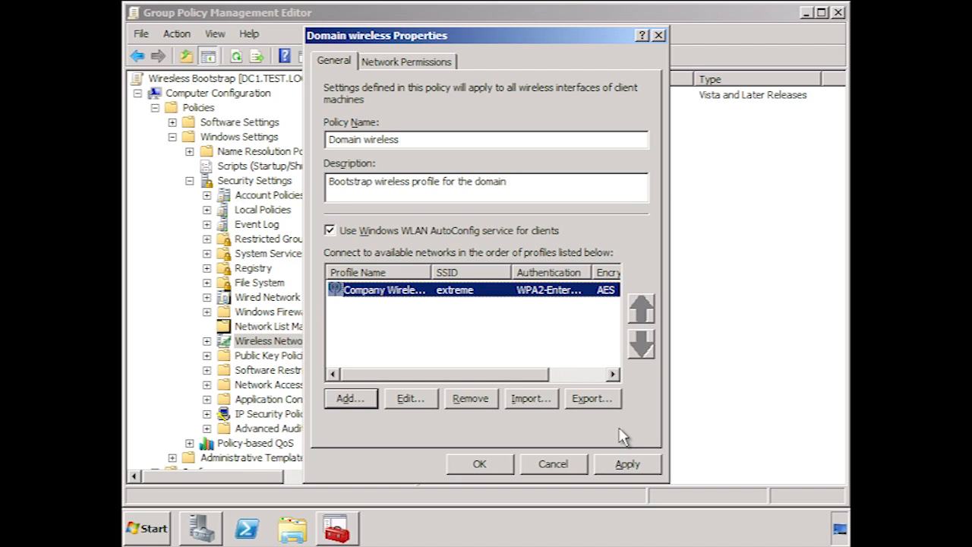
# - Select the extreme network in Network Permissions, leaving ad-hoc and infrastructure blocking unchecked
pyautogui.click(410, 61)
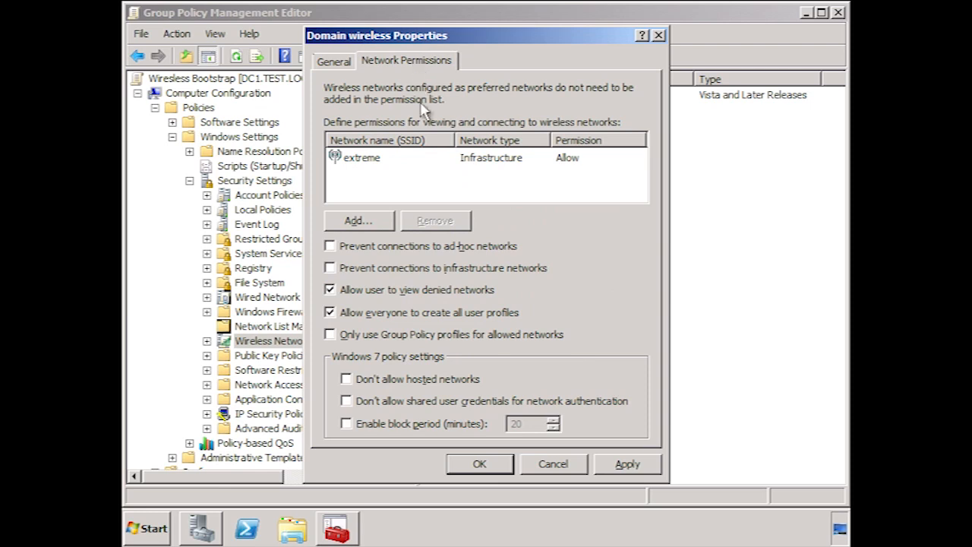
pyautogui.click(427, 162)
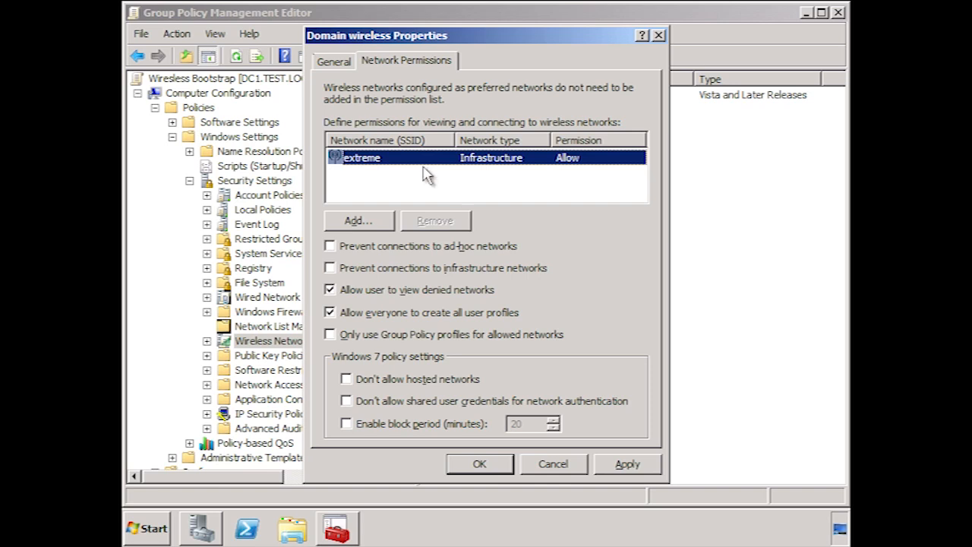
pyautogui.click(331, 248)
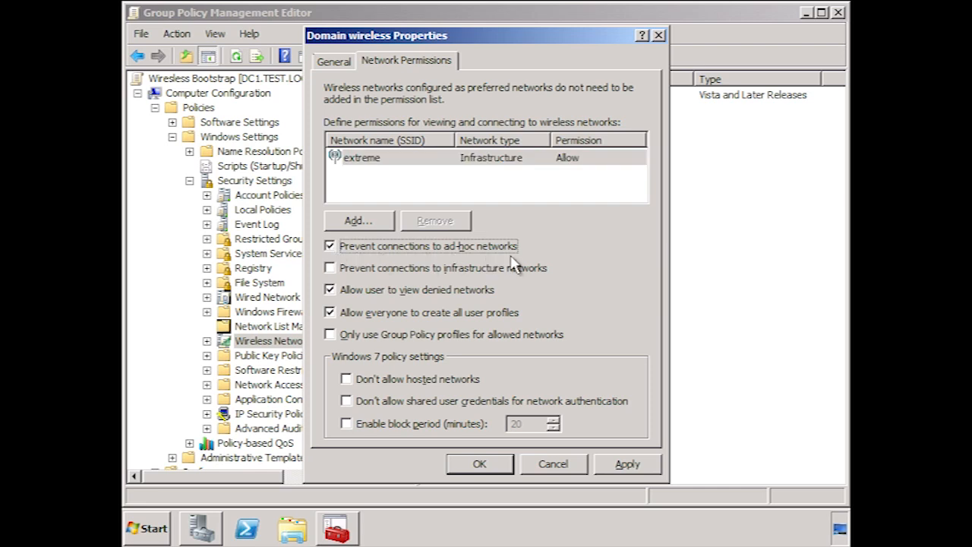
pyautogui.click(331, 250)
pyautogui.click(330, 267)
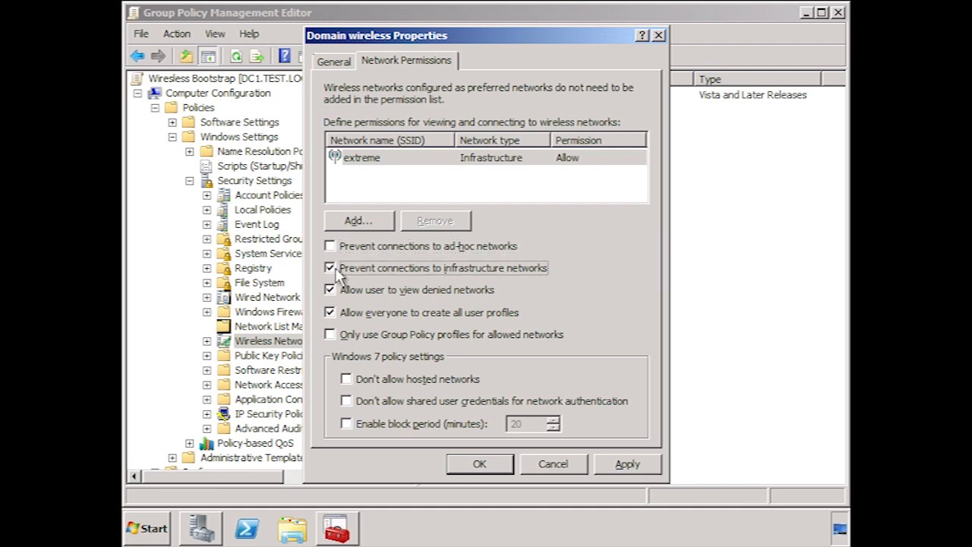
pyautogui.click(329, 268)
pyautogui.hotkey('shift', 'Tab')
pyautogui.hotkey('shift', 'Tab')
pyautogui.hotkey('shift', 'Tab')
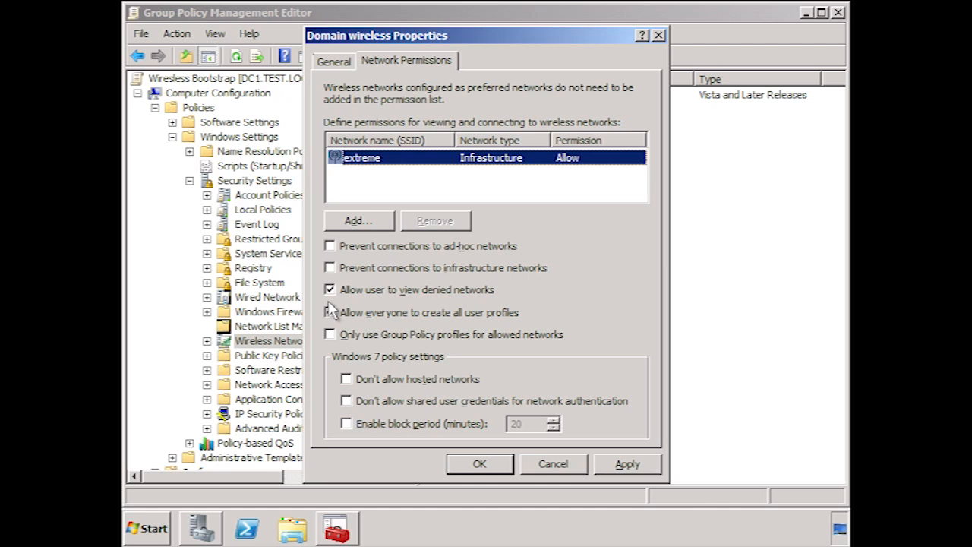
# - Set user-profile creation for everyone and leave Group Policy-only, hosted-network and shared-credential restrictions off
pyautogui.click(329, 312)
pyautogui.click(334, 334)
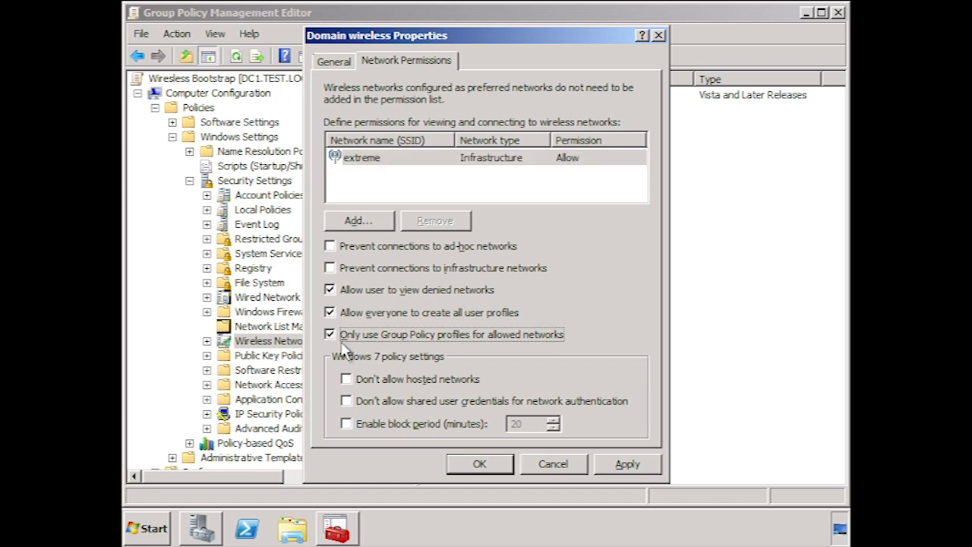
pyautogui.click(328, 336)
pyautogui.click(346, 379)
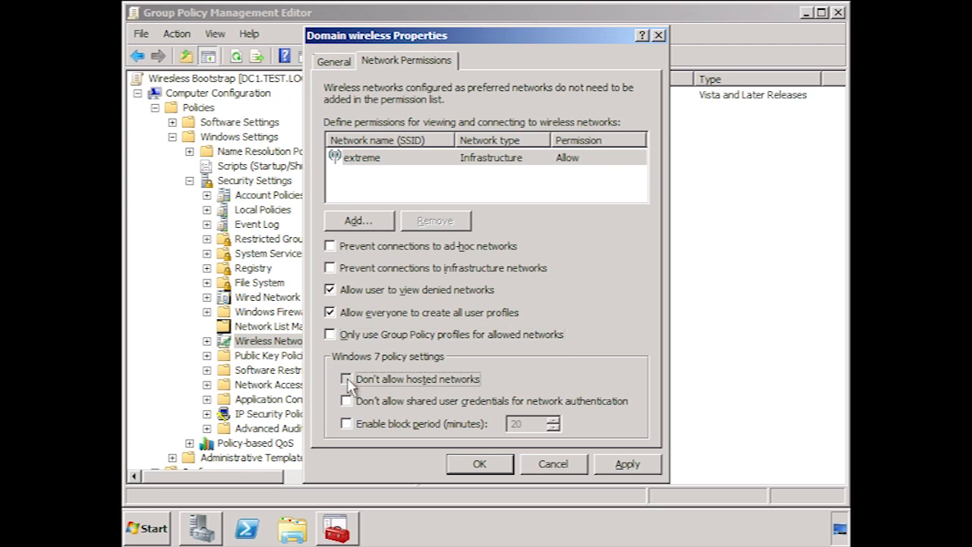
pyautogui.click(345, 383)
pyautogui.click(347, 400)
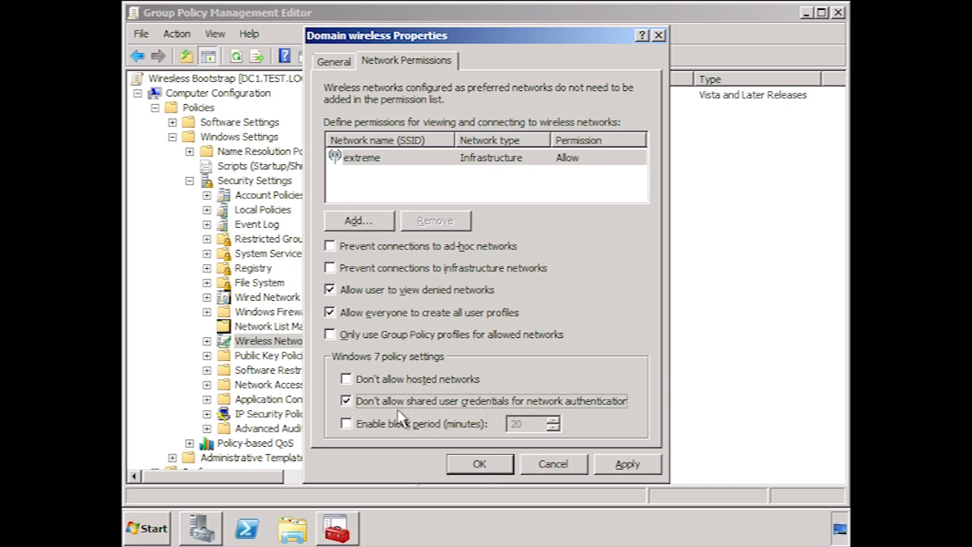
pyautogui.click(347, 408)
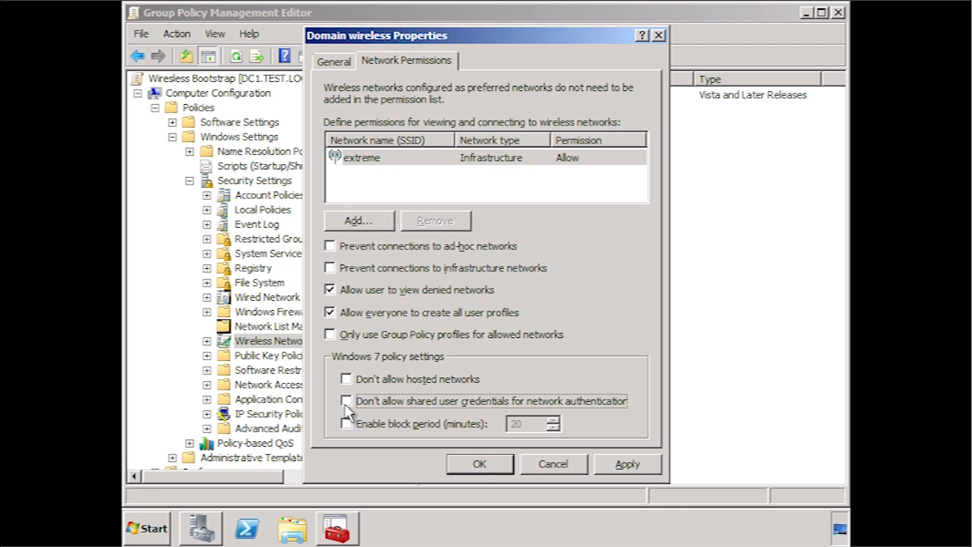
# - Leave the block period disabled and save the Domain wireless policy
pyautogui.click(347, 423)
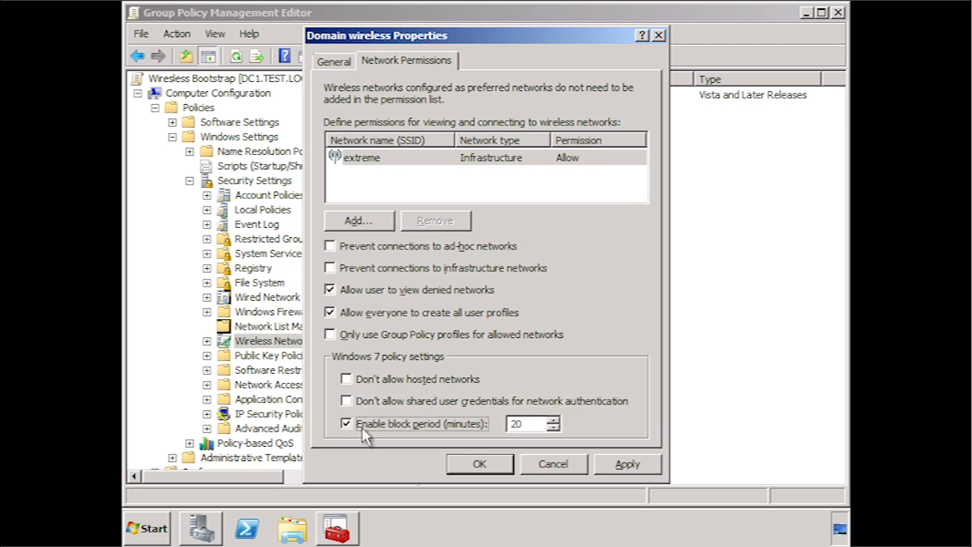
pyautogui.click(346, 425)
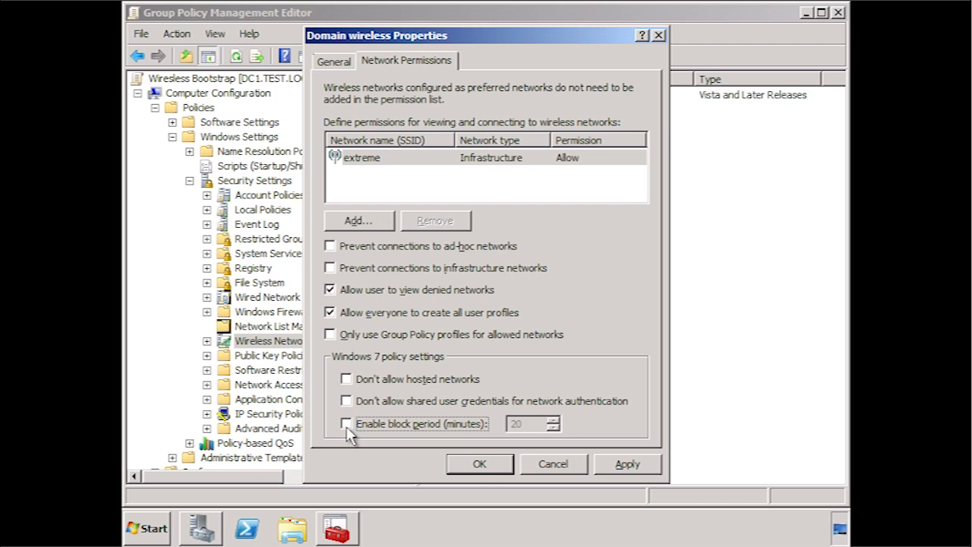
pyautogui.click(486, 465)
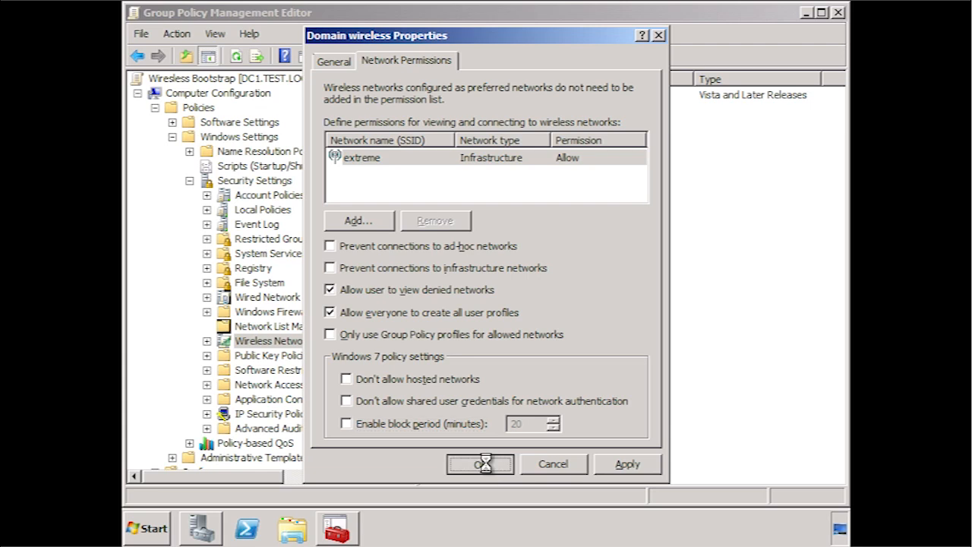